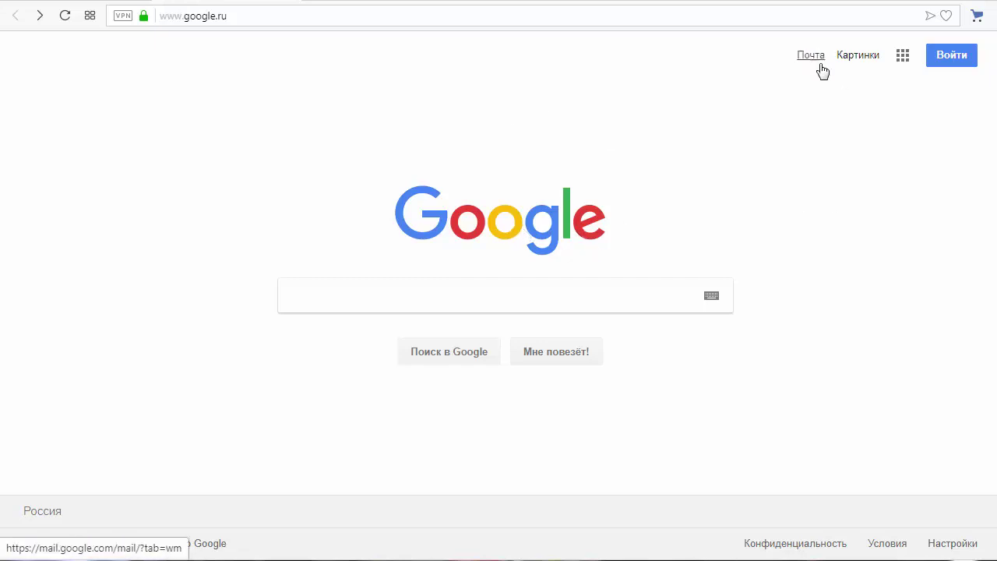
Step: Go from the Google apps grid to Почта and open Gmail's Создать аккаунт sign-up form
left_click(903, 57)
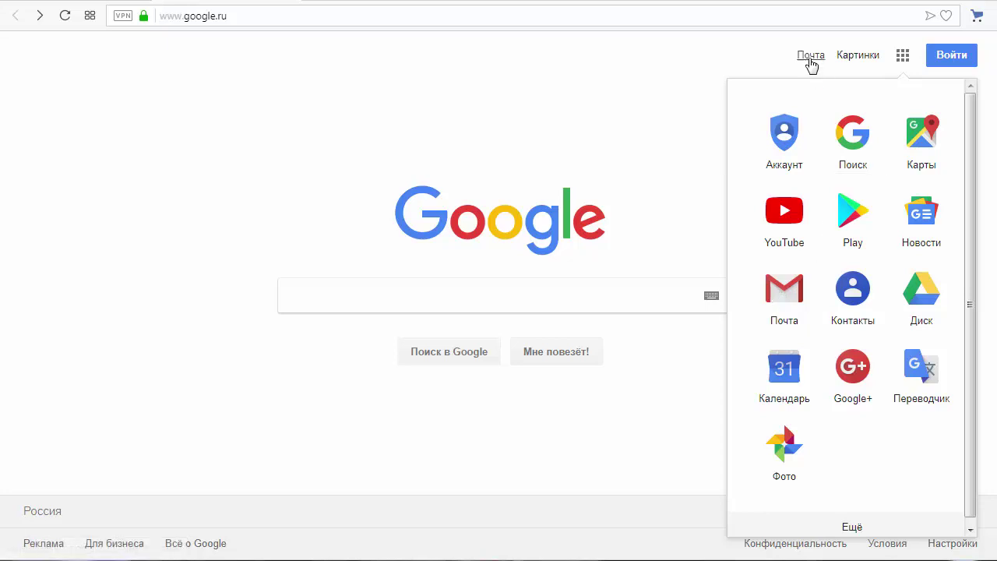
left_click(784, 294)
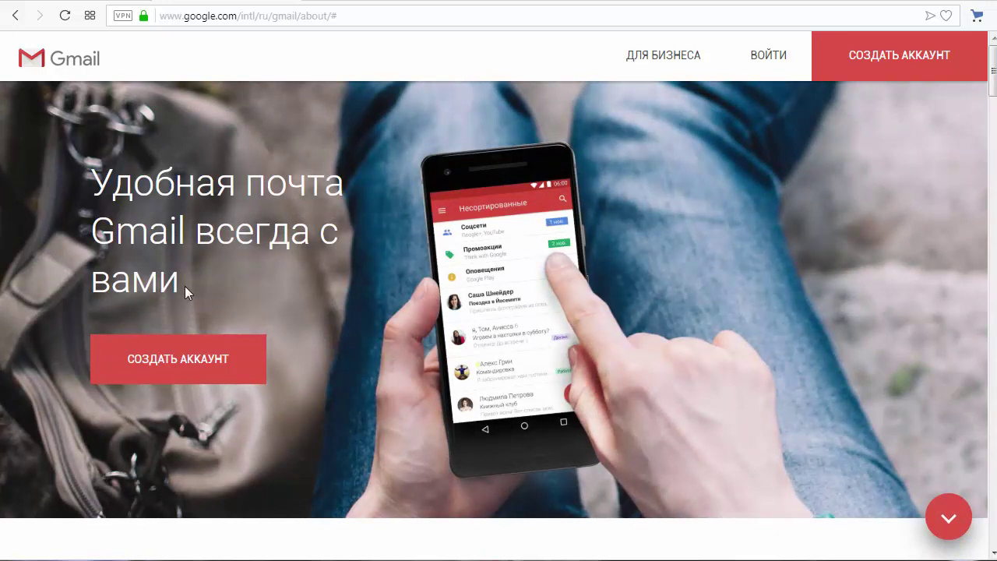
left_click(188, 364)
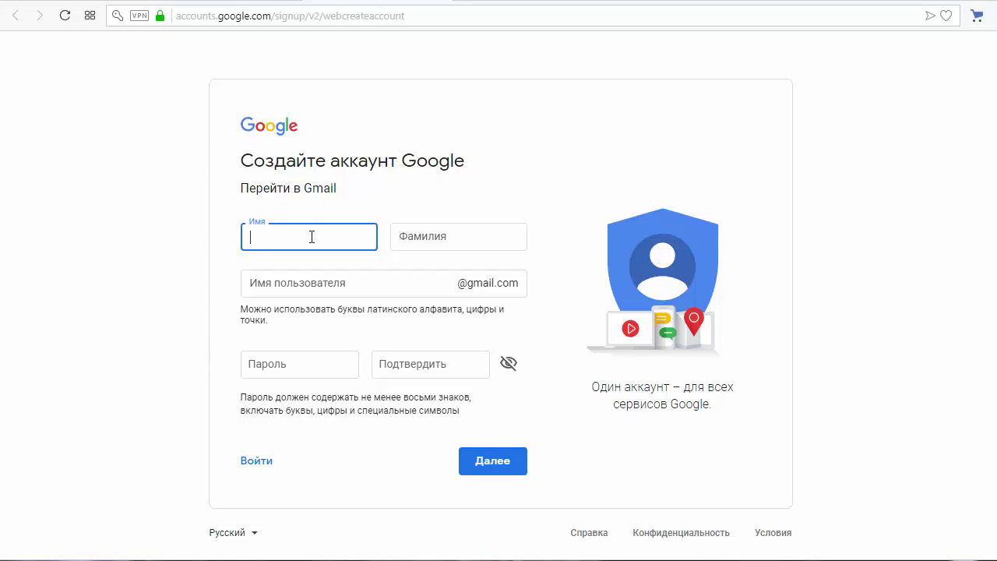
Step: Enter the new account holder's first name, surname and desired username
left_click(416, 241)
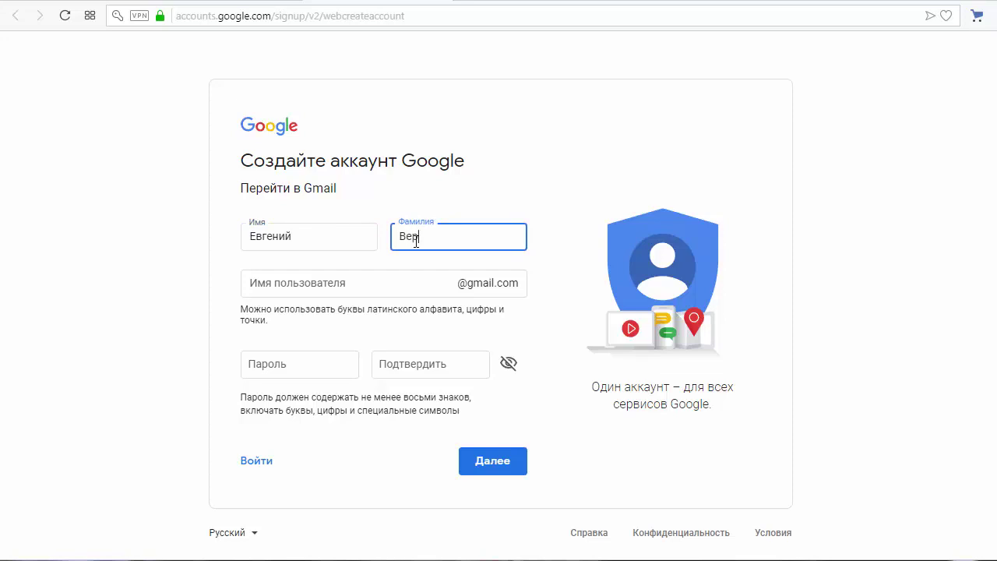
left_click(392, 282)
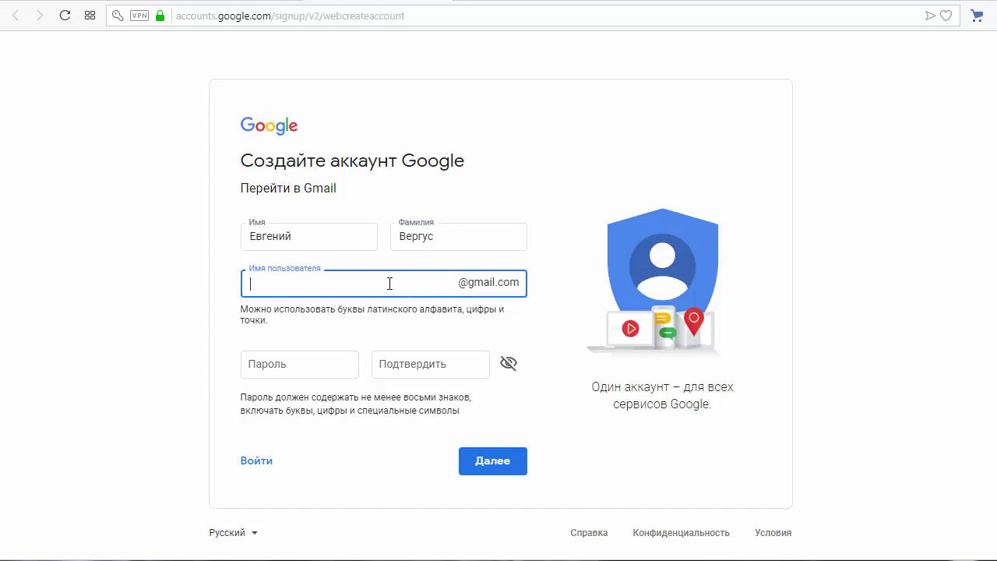
left_click(310, 360)
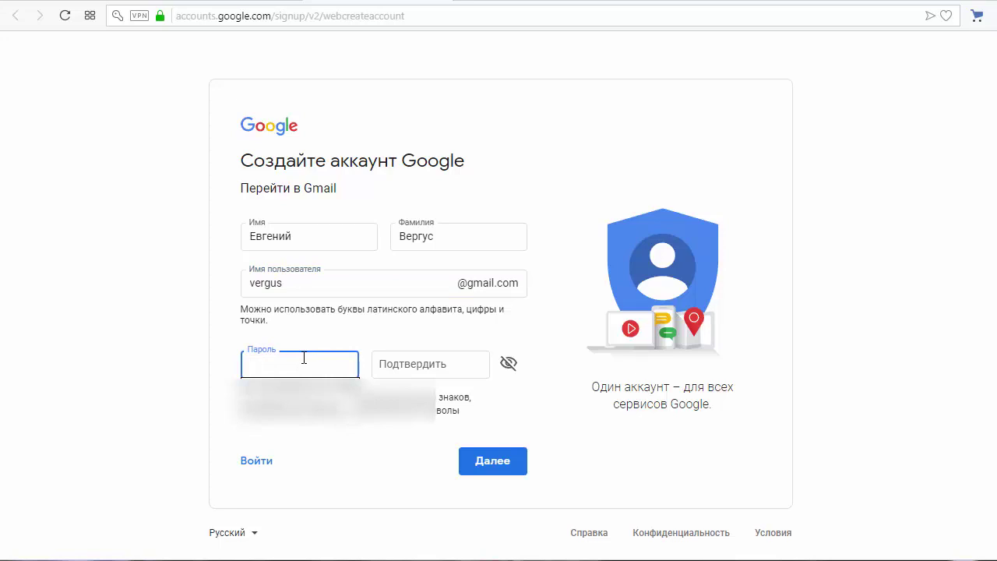
Step: Fill in the password, then take a suggested available username and continue with Далее
left_click(216, 360)
left_click(272, 361)
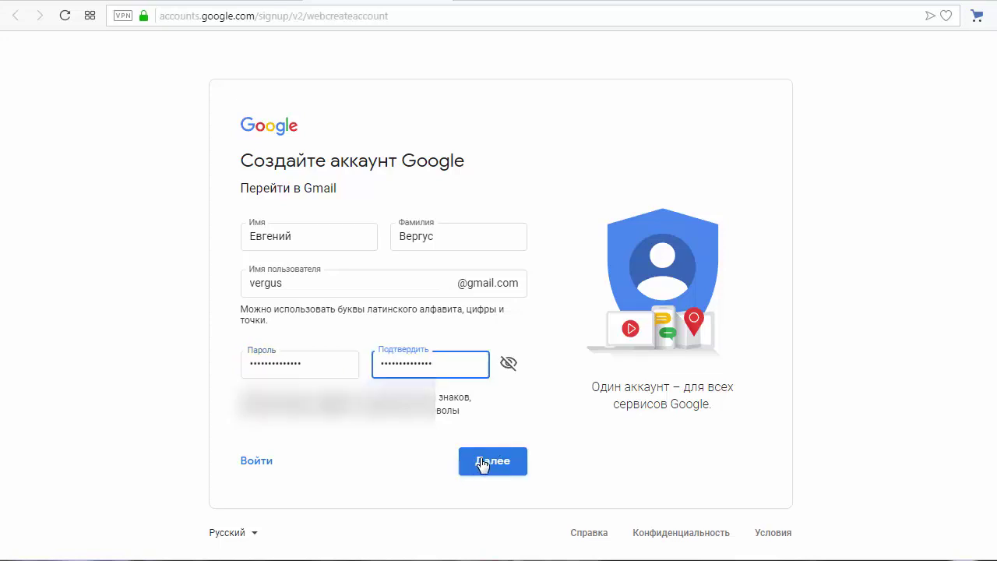
left_click(481, 461)
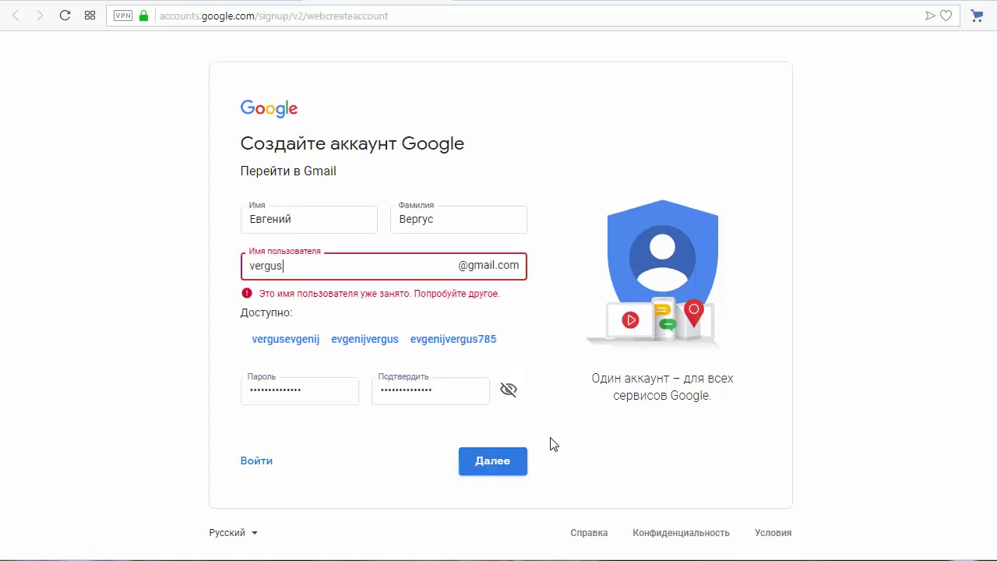
left_click(363, 341)
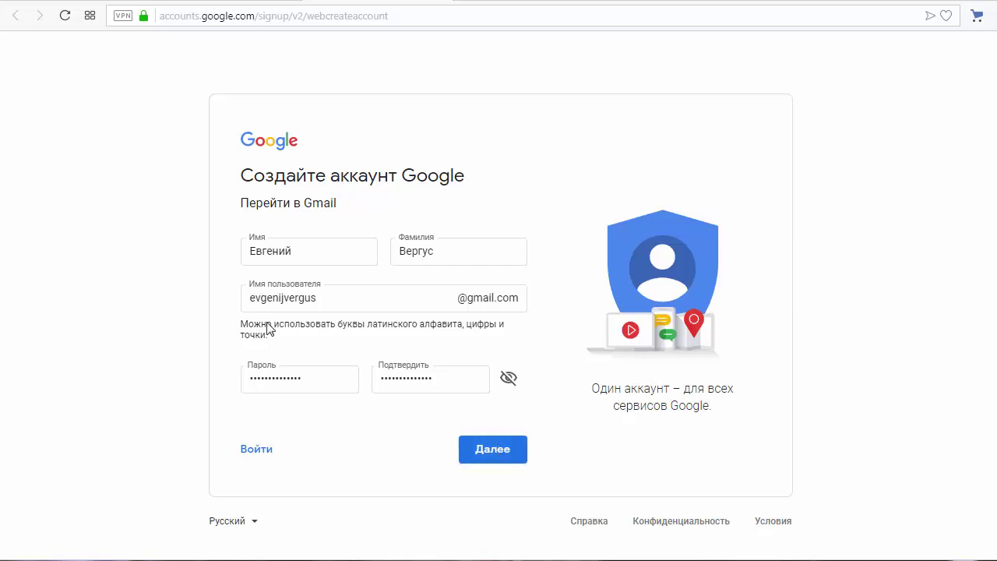
left_click(504, 459)
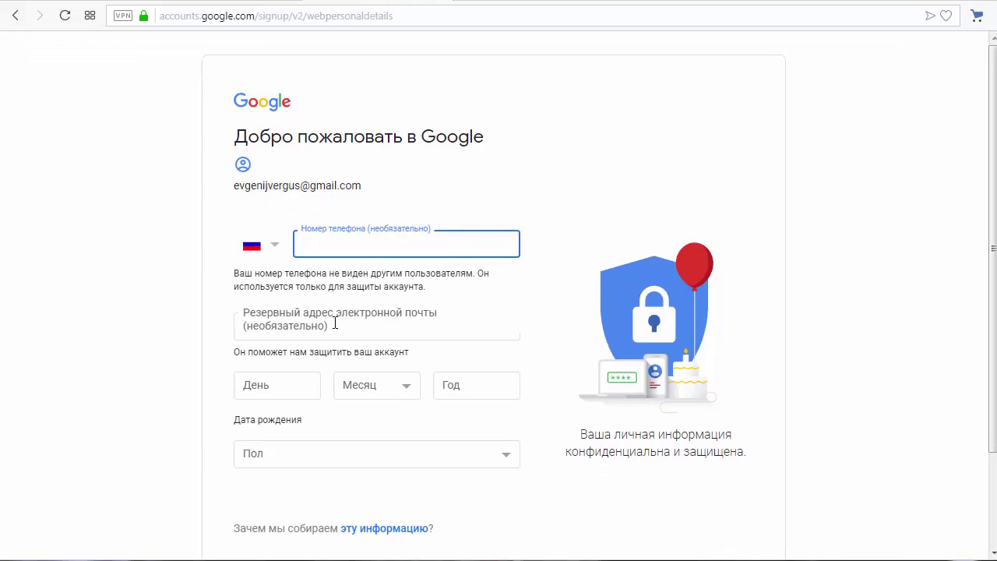
left_click(335, 323)
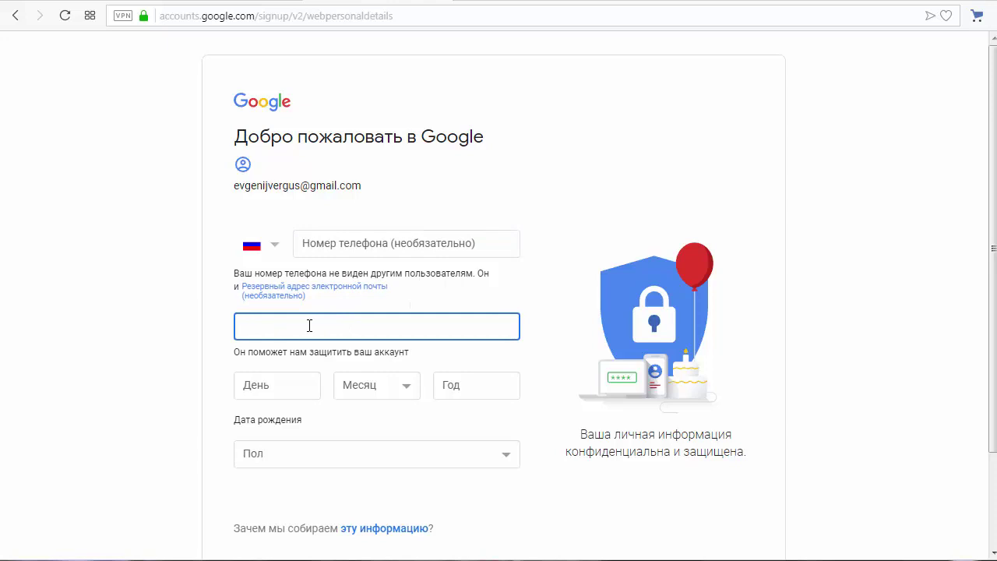
left_click(294, 383)
type("23")
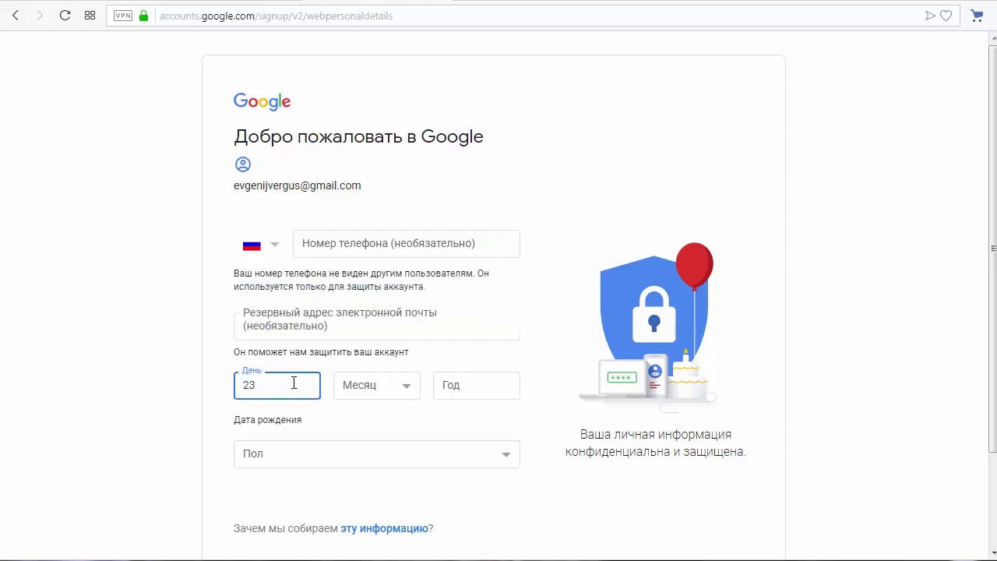
left_click(404, 390)
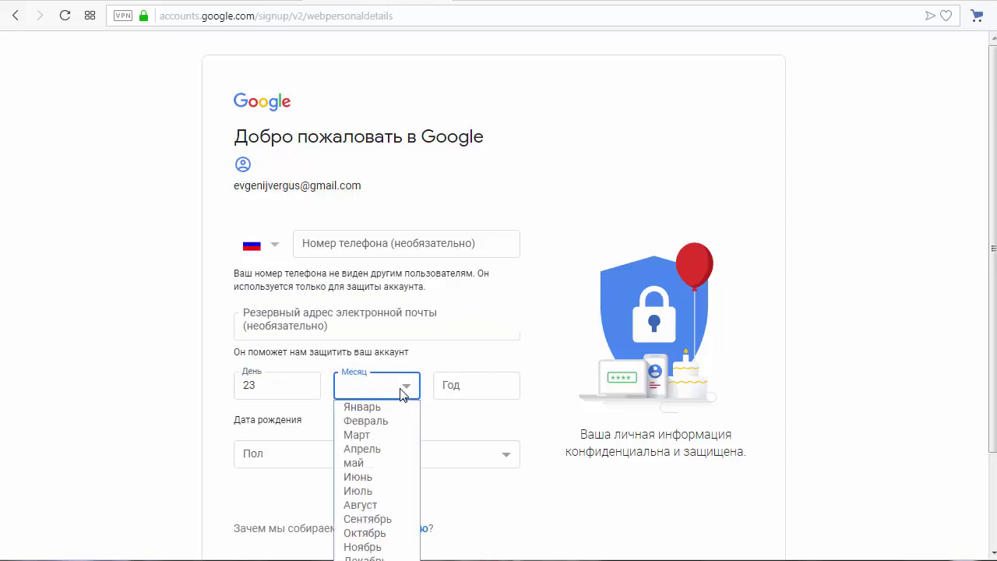
left_click(377, 477)
left_click(468, 385)
type("1976")
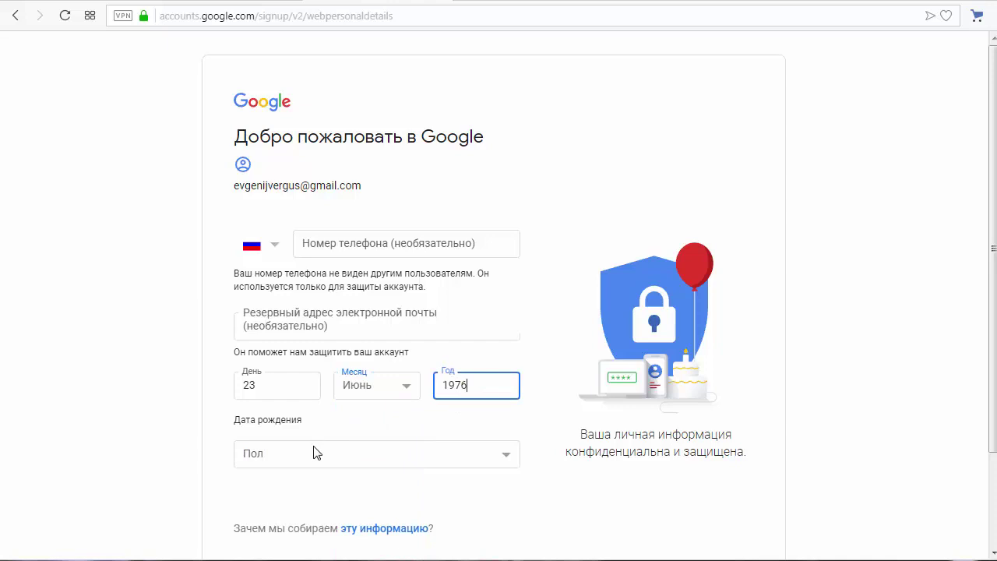
left_click(313, 454)
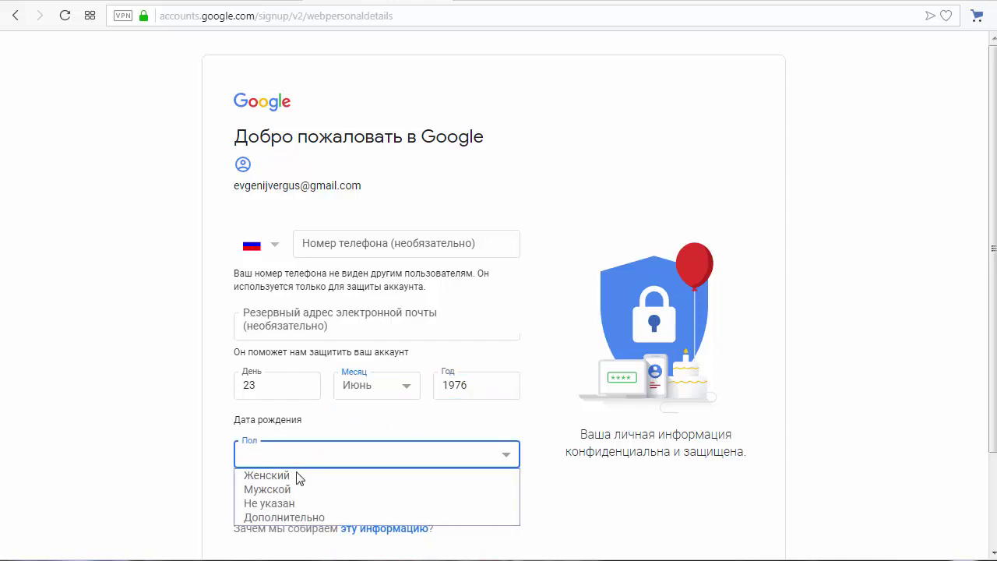
left_click(289, 490)
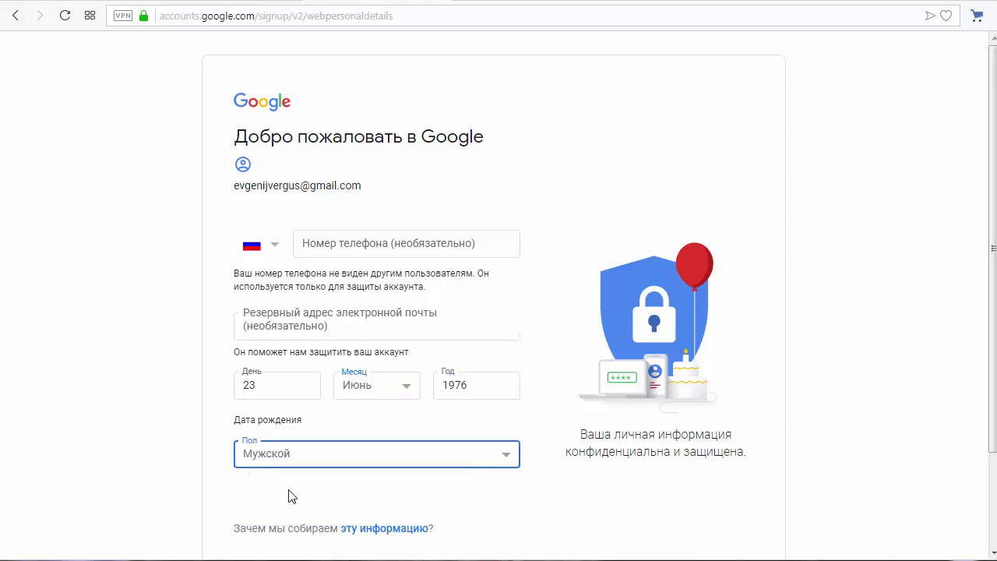
scroll(389, 494, "down", 2)
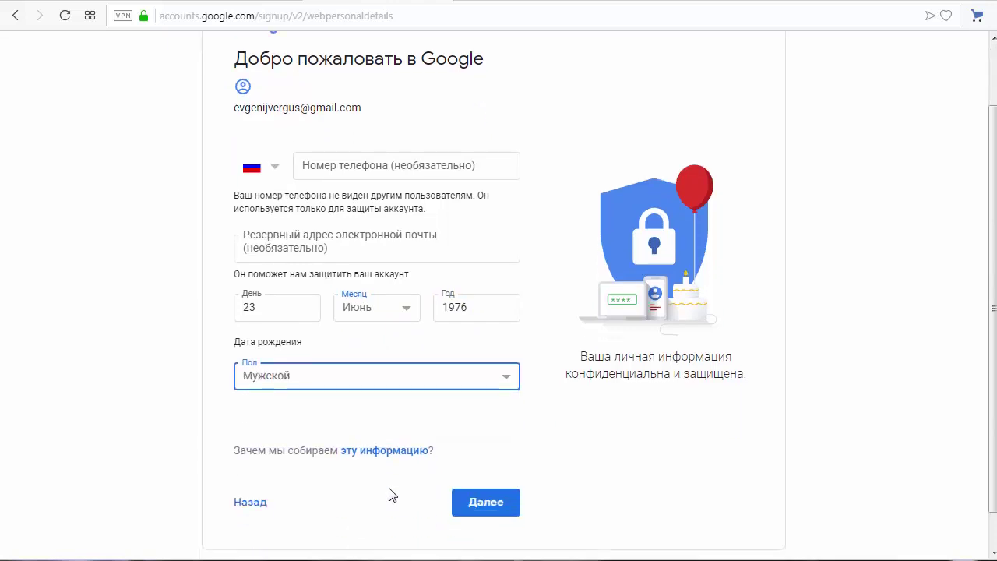
left_click(487, 466)
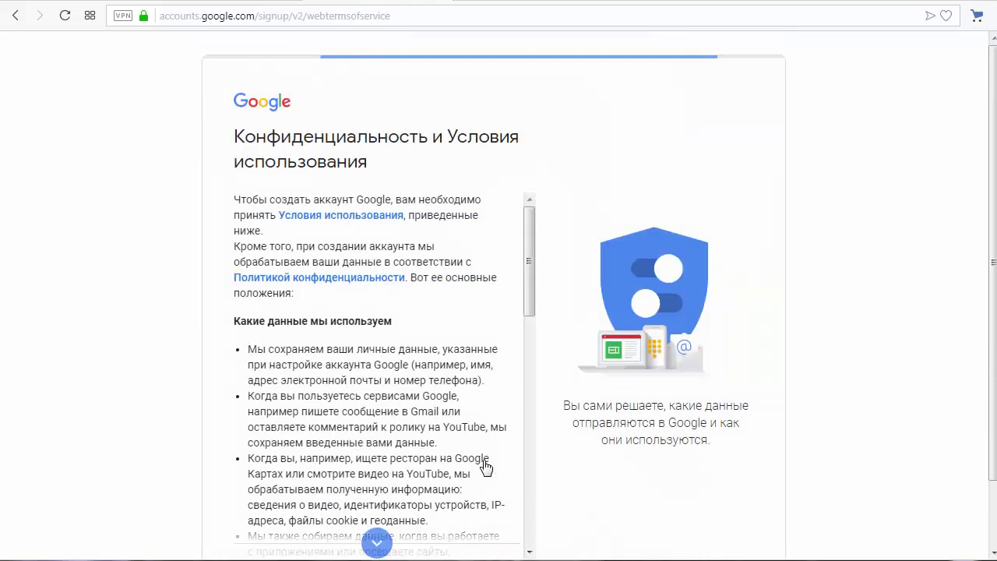
Step: Scroll to the end of the privacy and terms text and accept with Принимаю
scroll(499, 434, "down", 15)
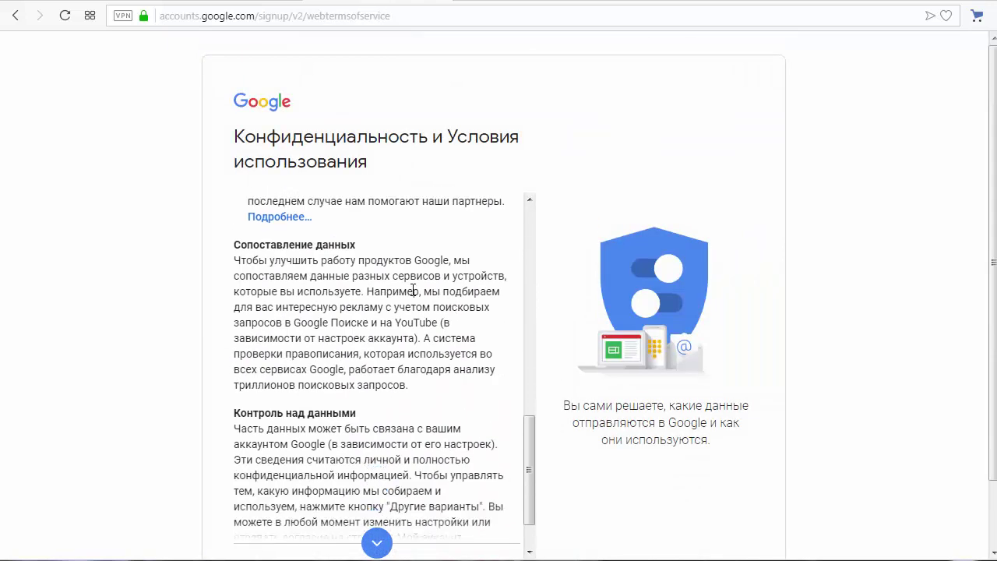
scroll(359, 292, "down", 5)
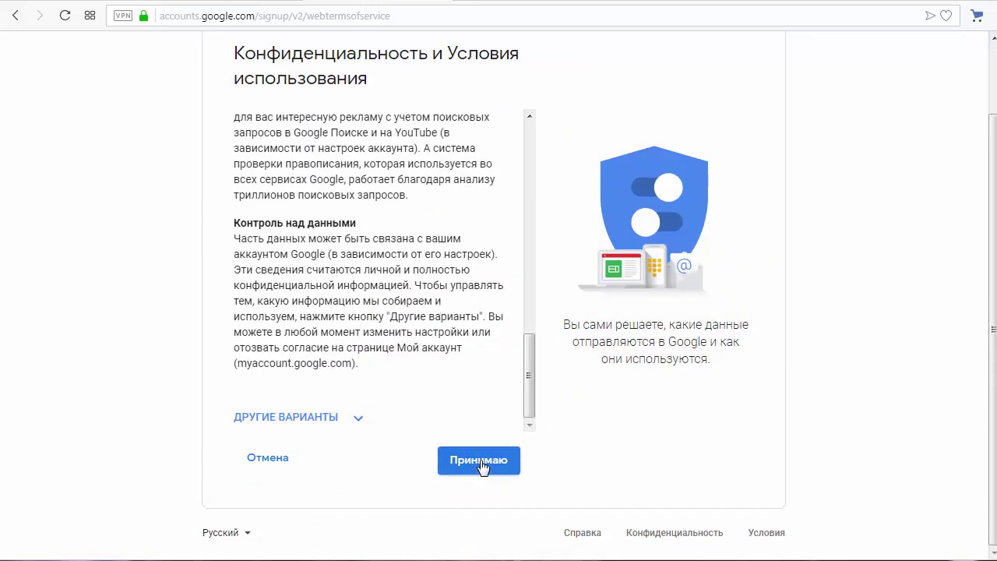
left_click(474, 463)
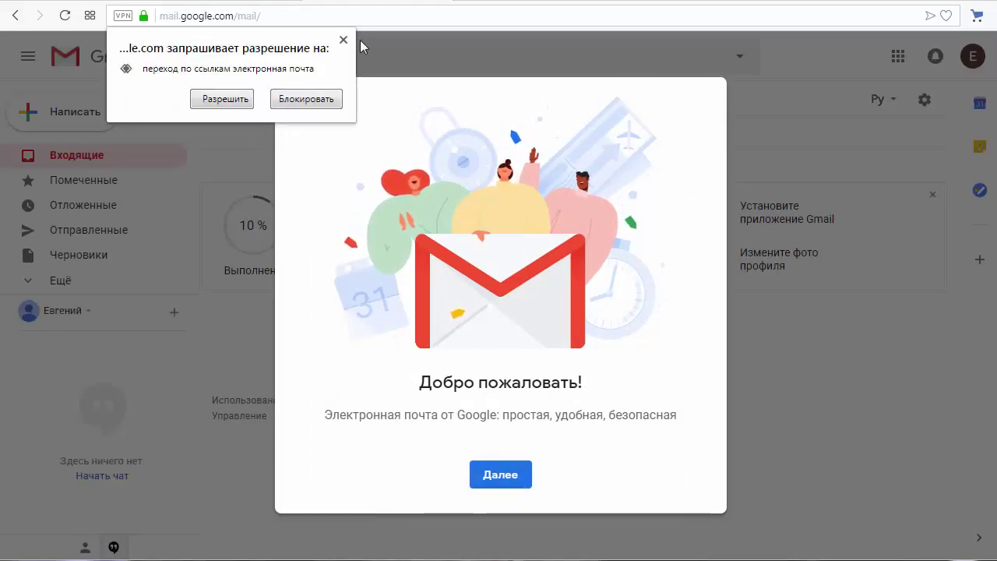
Step: Dismiss the browser permission popup and welcome screen, keeping the По умолчанию inbox density
left_click(343, 40)
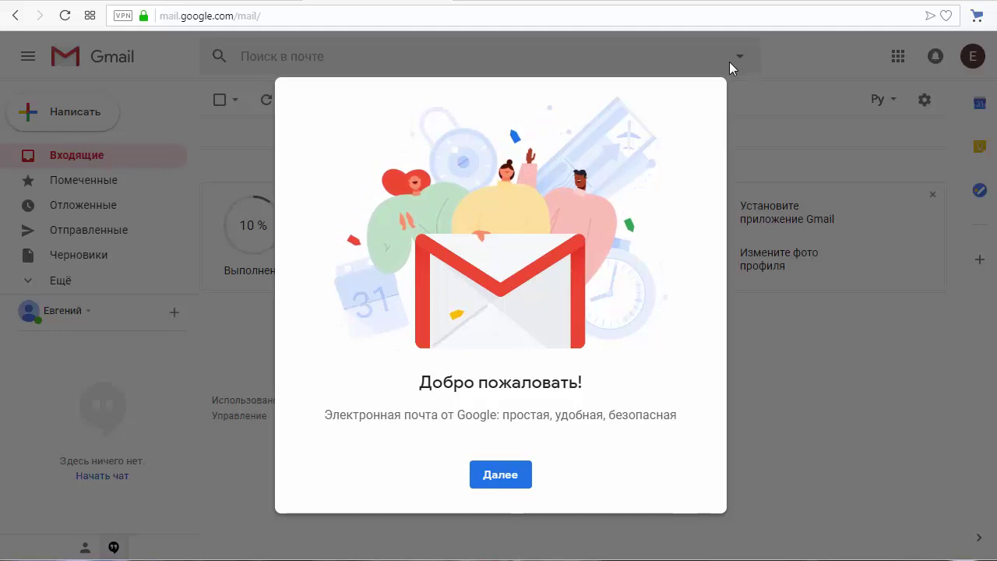
left_click(503, 477)
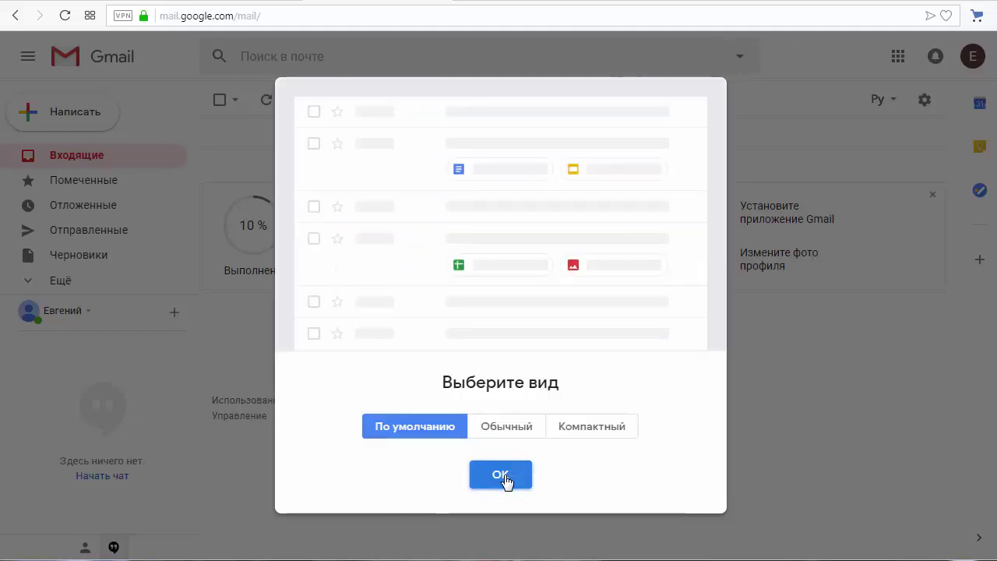
left_click(505, 430)
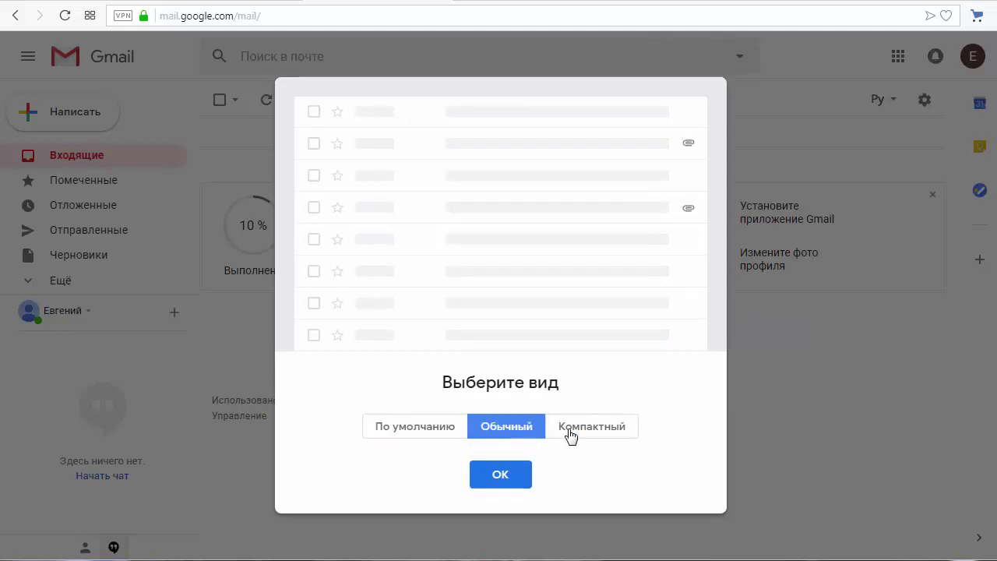
left_click(584, 434)
left_click(430, 436)
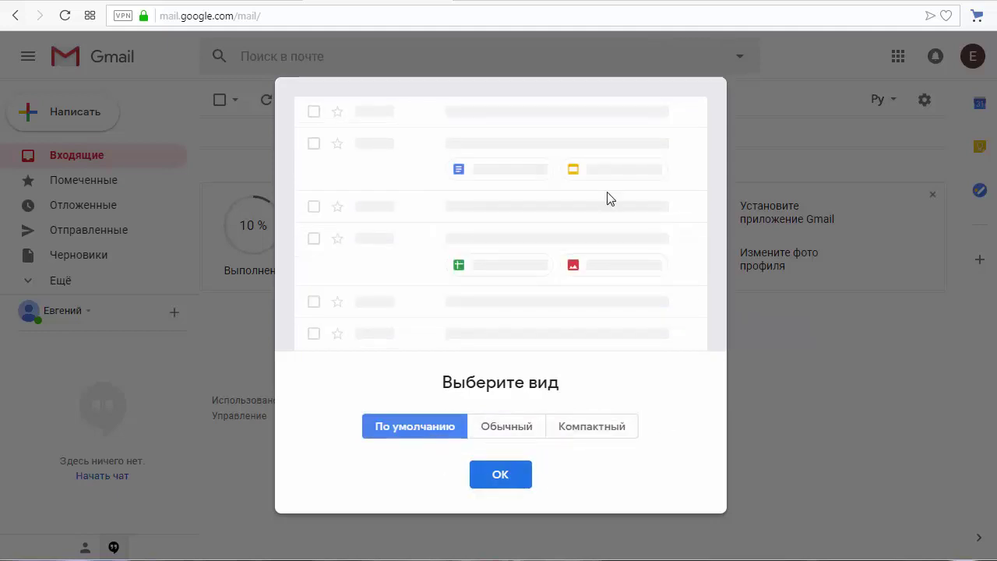
left_click(503, 477)
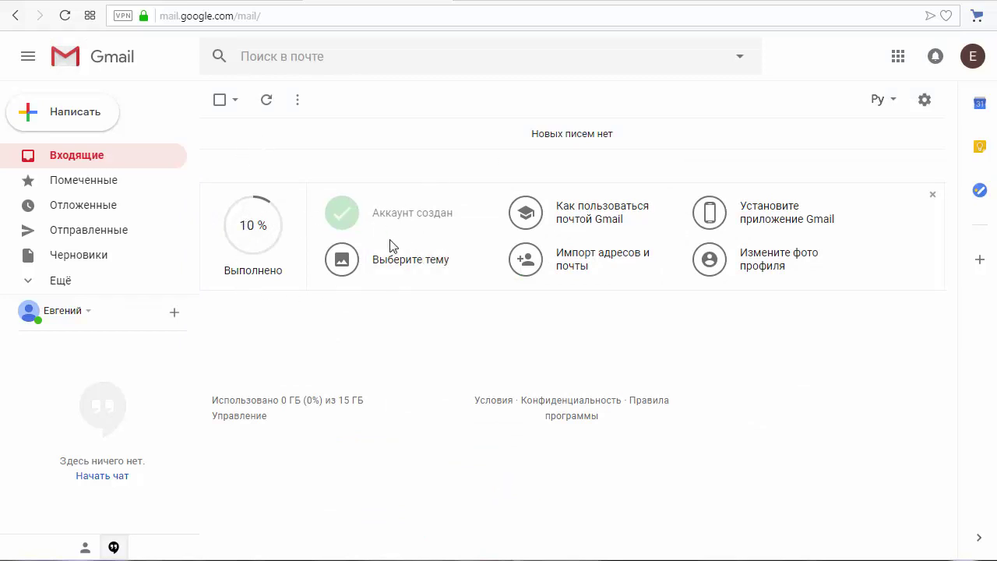
left_click(581, 261)
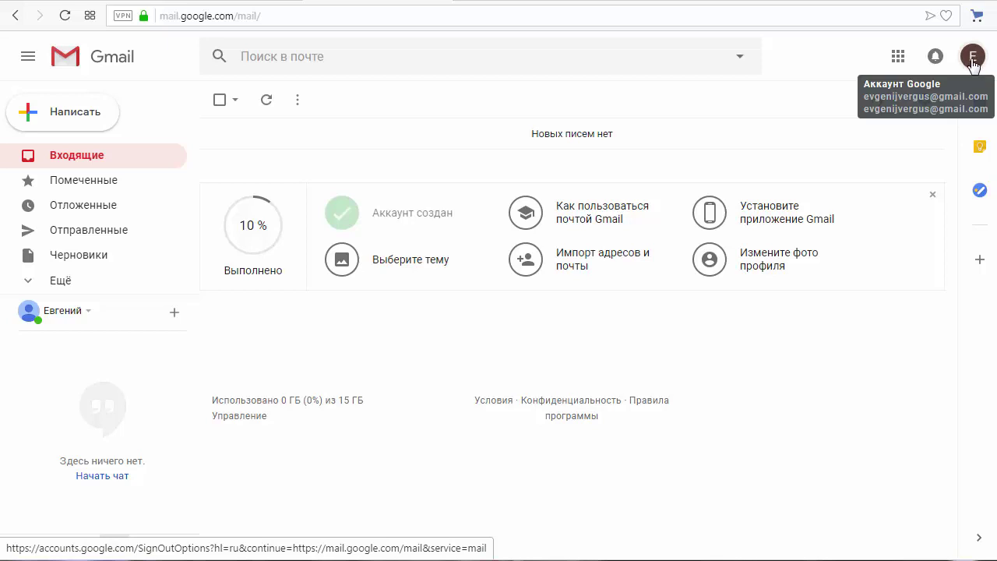
left_click(973, 61)
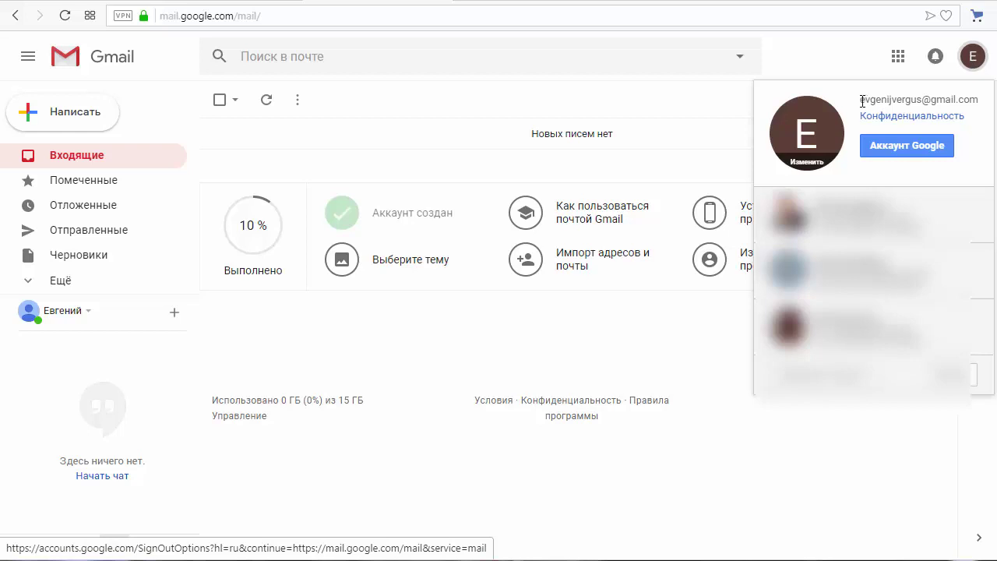
left_click_drag(864, 99, 979, 100)
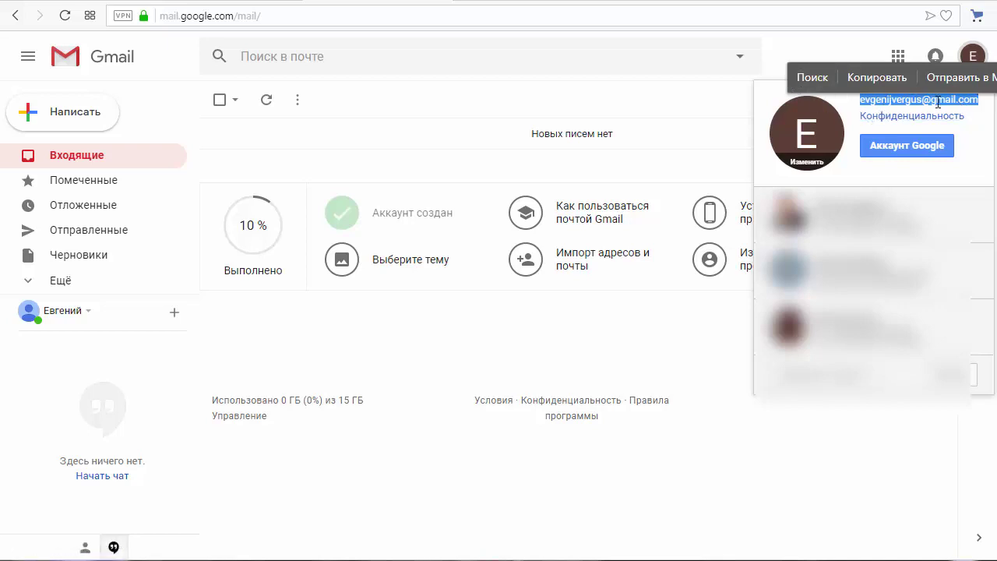
left_click(855, 108)
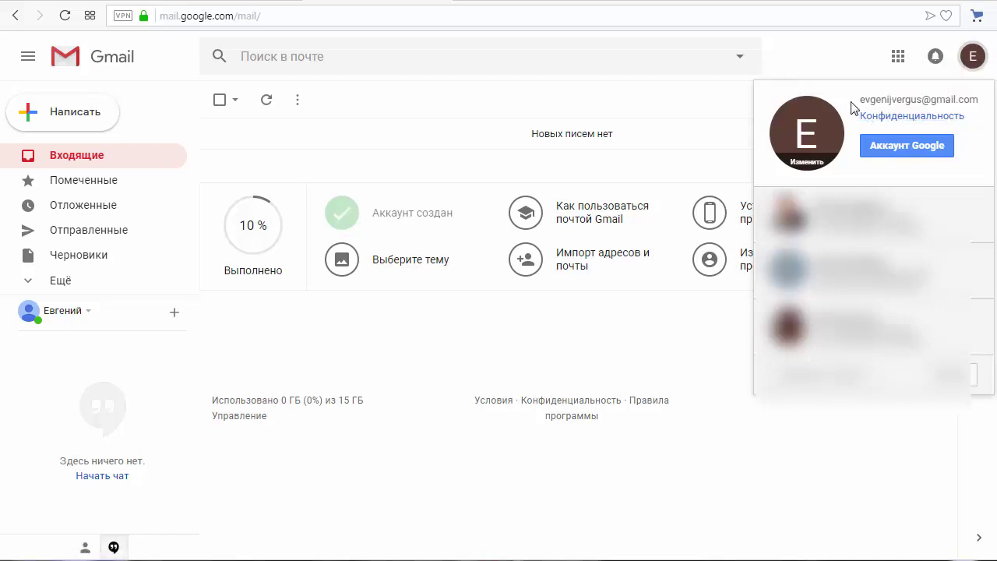
left_click(811, 163)
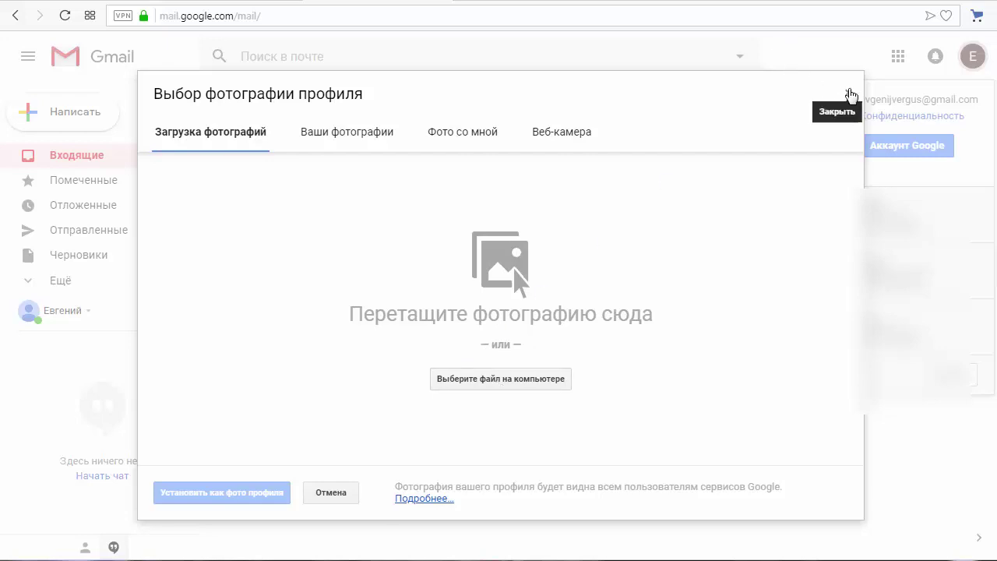
left_click(847, 93)
left_click(836, 60)
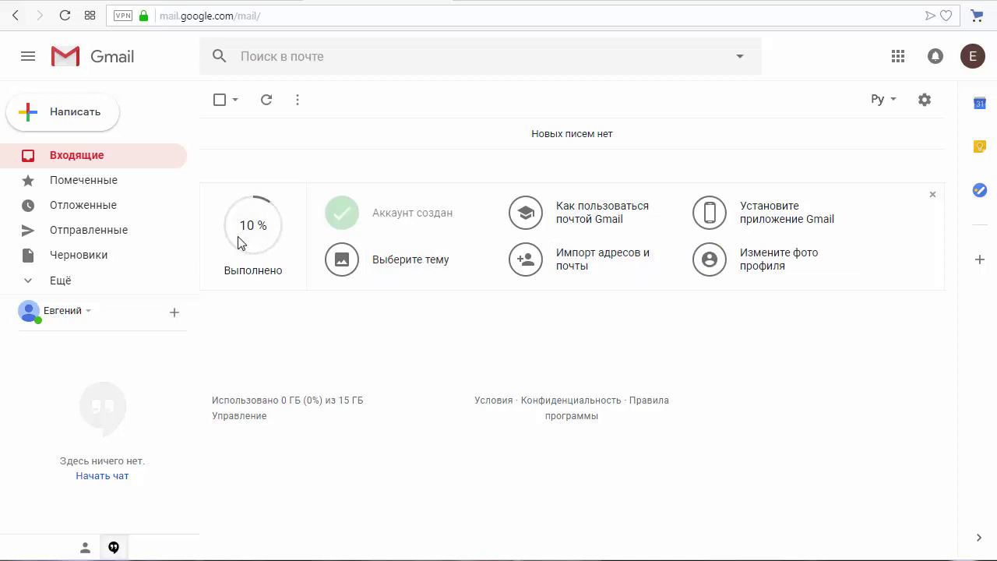
Step: Save the Lake Tahoe photo as the inbox theme and bring up the Gmail usage tips
left_click(411, 266)
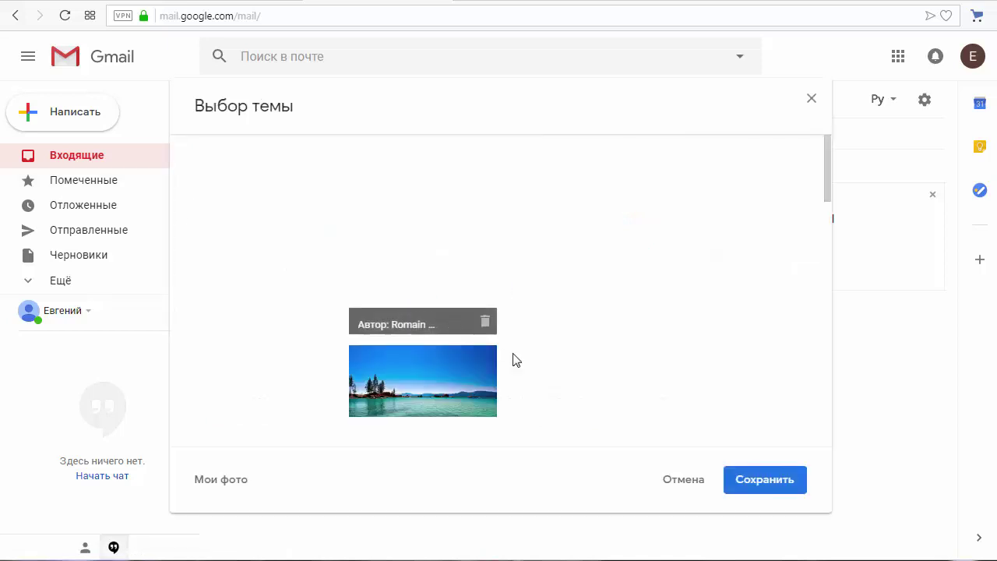
left_click(445, 396)
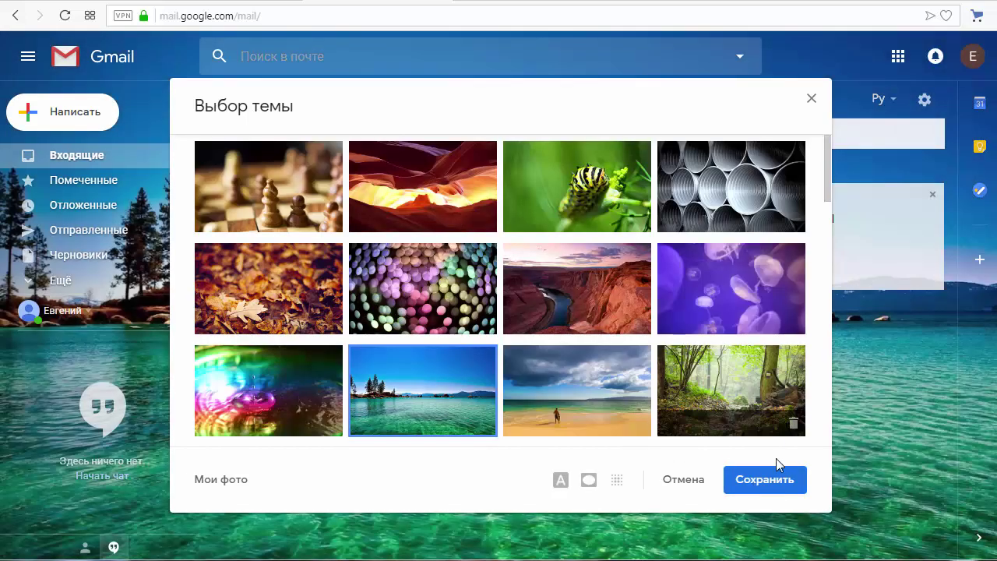
left_click(770, 480)
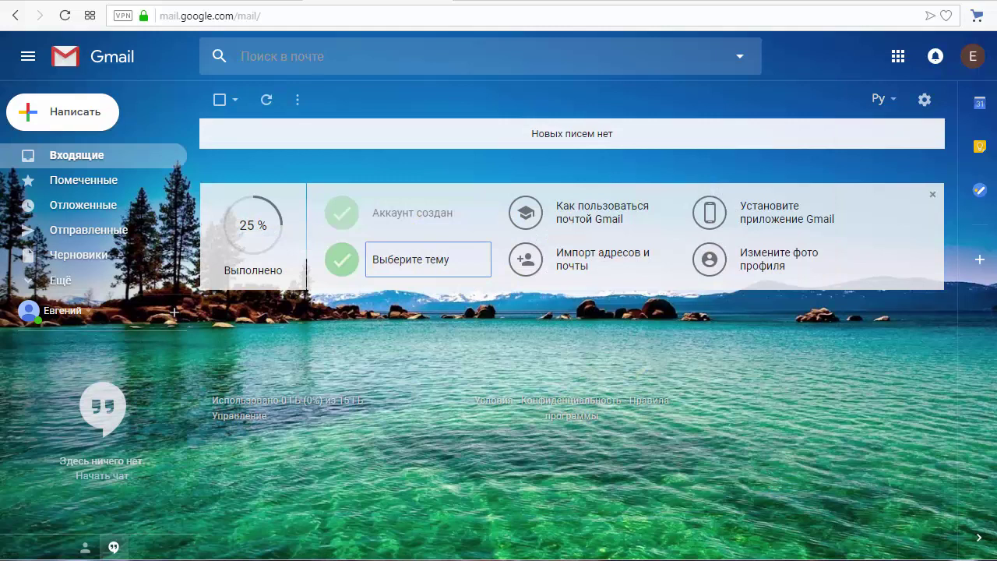
left_click(612, 224)
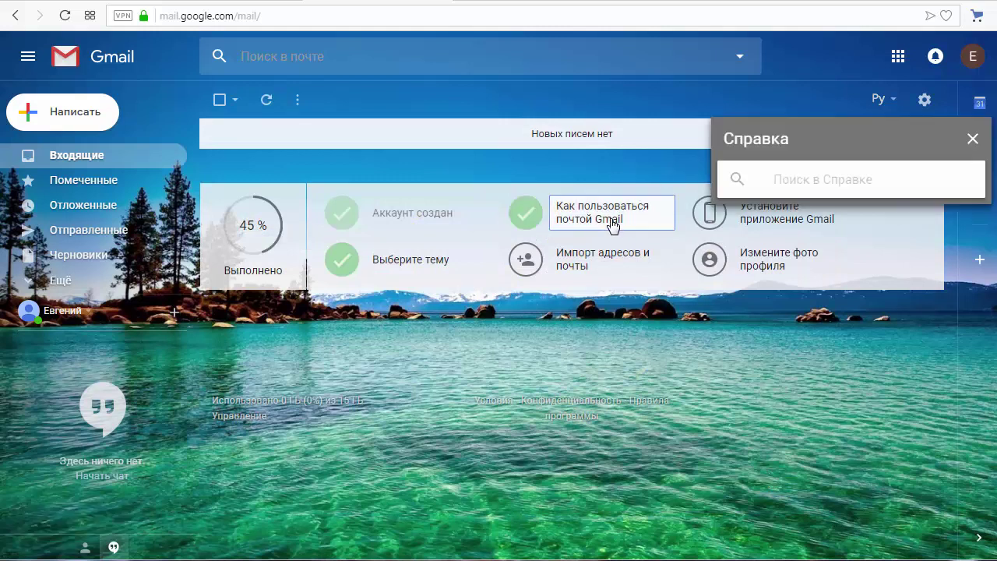
Step: Tick off the import, mobile-app and profile-photo setup tasks, closing each dialog and Справка
left_click(584, 265)
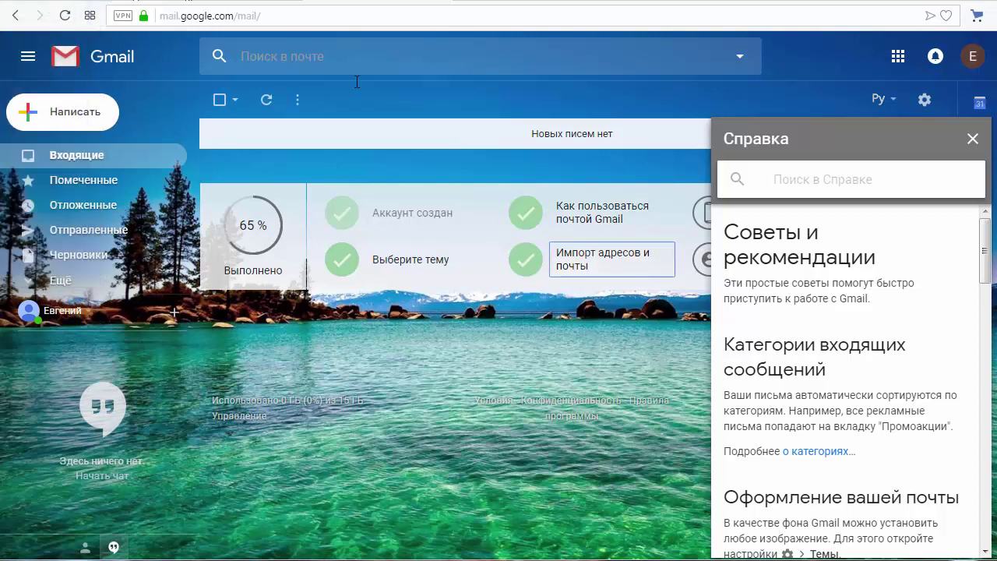
left_click(973, 139)
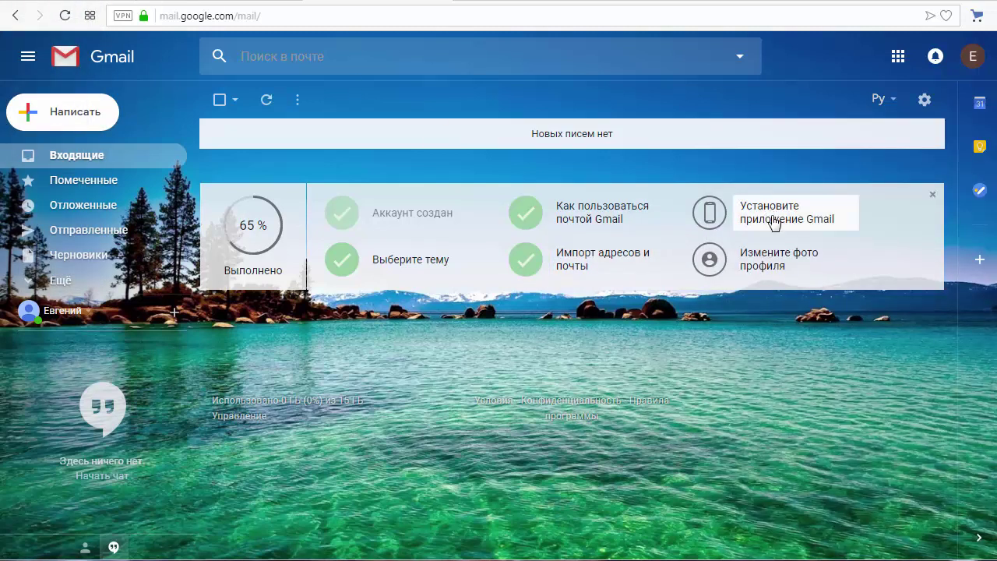
left_click(773, 222)
left_click(667, 183)
left_click(773, 272)
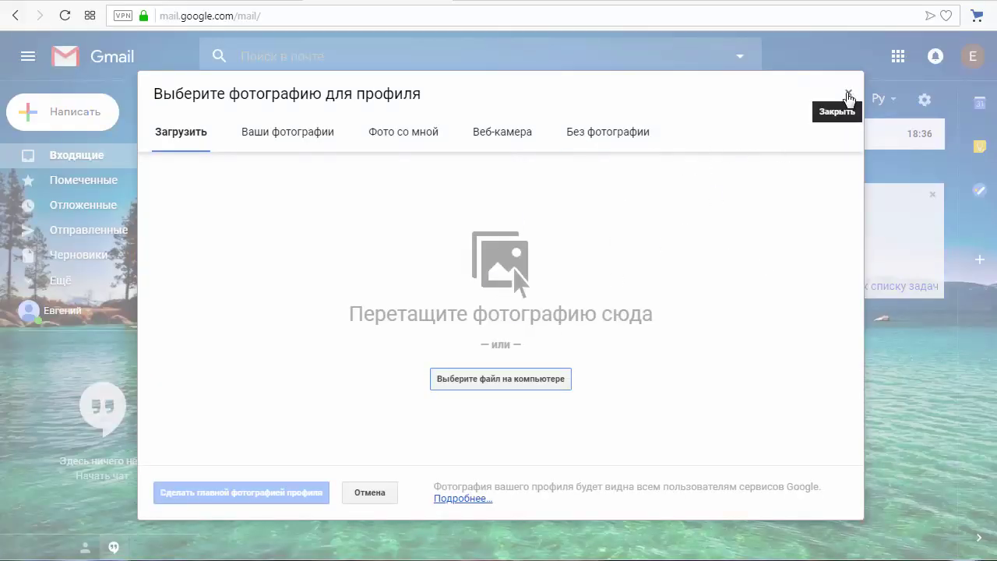
left_click(849, 92)
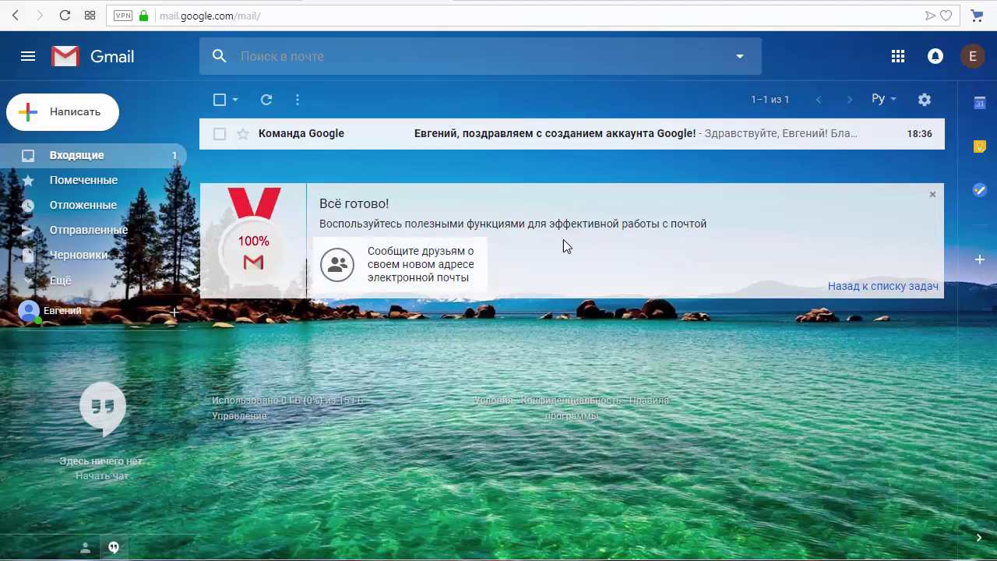
Step: Close the Всё готово! card, read the Команда Google welcome email, and return to Входящие
left_click(933, 195)
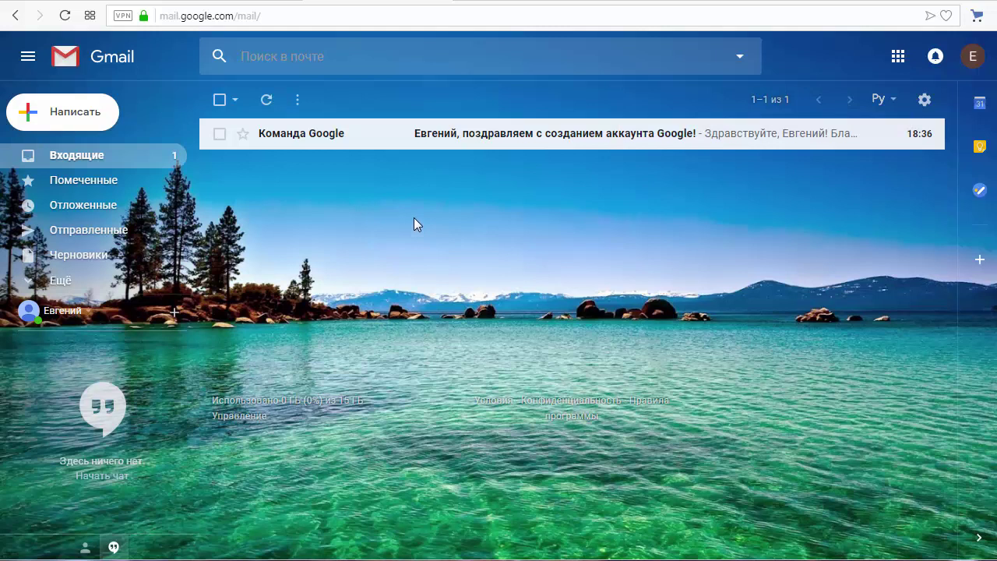
left_click(471, 140)
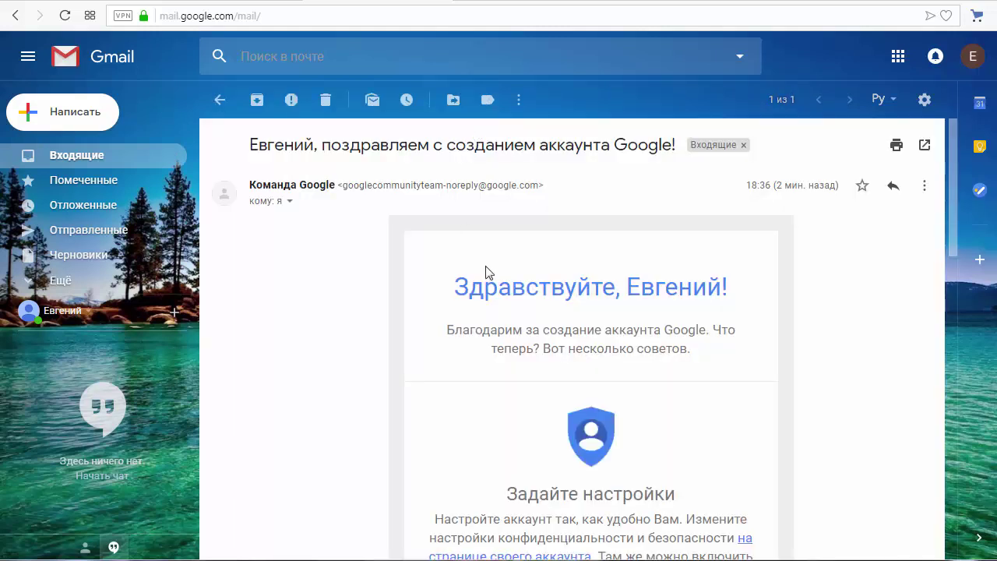
scroll(683, 406, "down", 4)
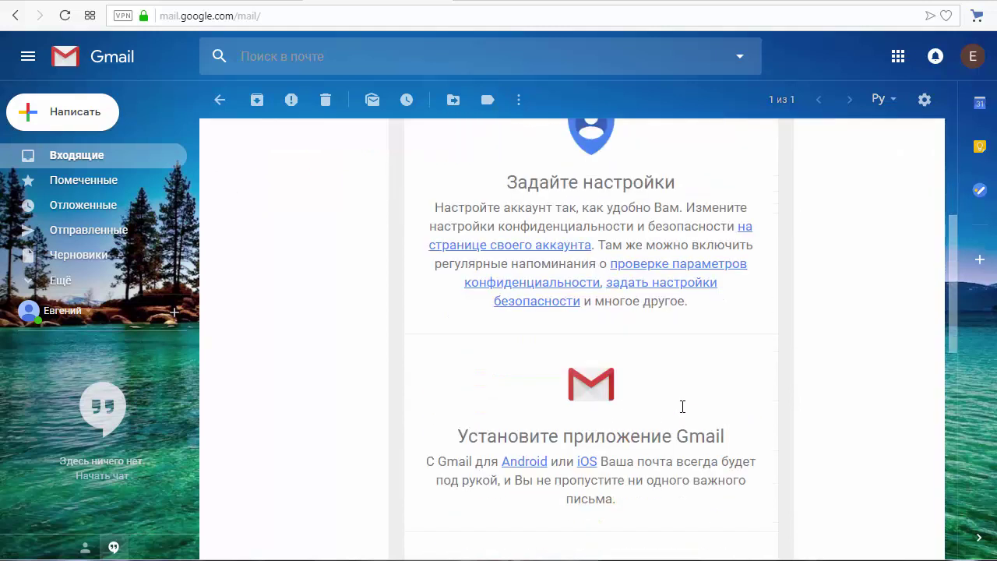
scroll(666, 332, "up", 3)
scroll(565, 413, "down", 8)
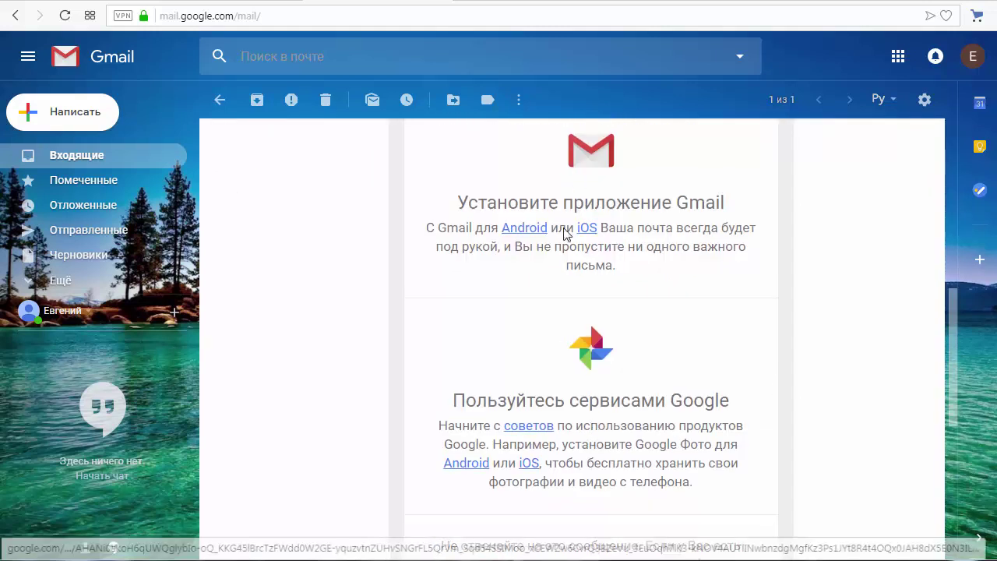
scroll(574, 280, "down", 3)
scroll(573, 274, "down", 1)
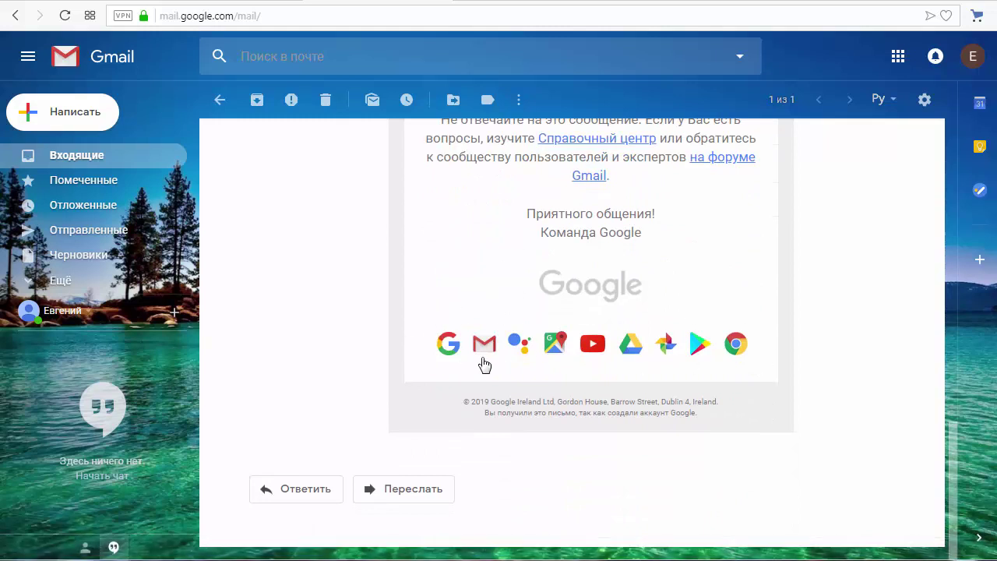
scroll(805, 280, "up", 10)
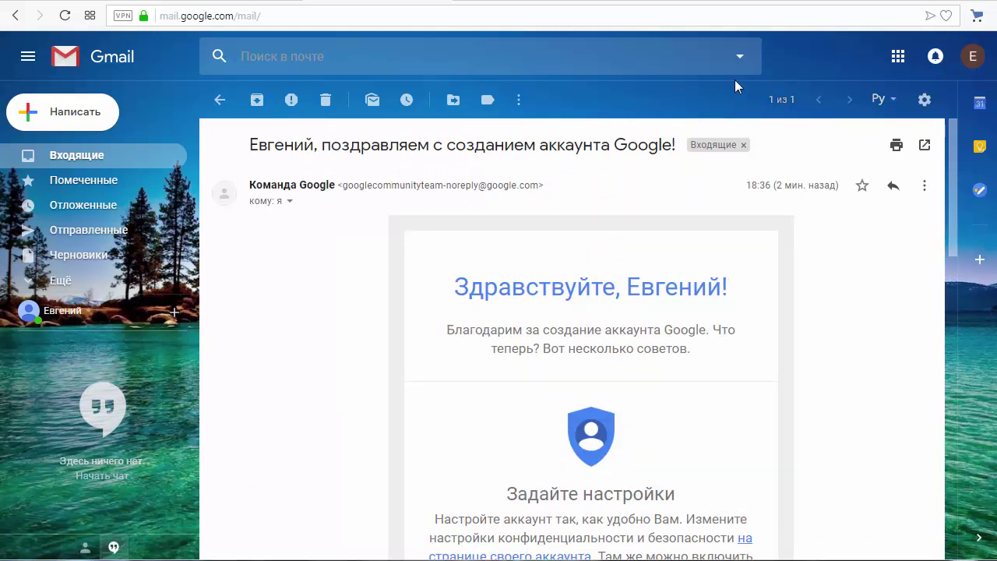
left_click(96, 158)
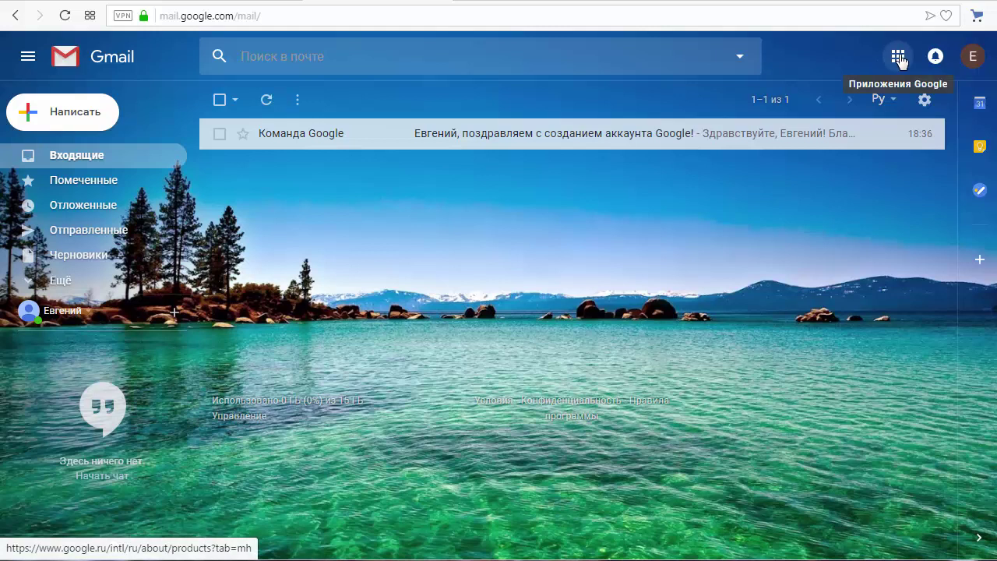
left_click(898, 57)
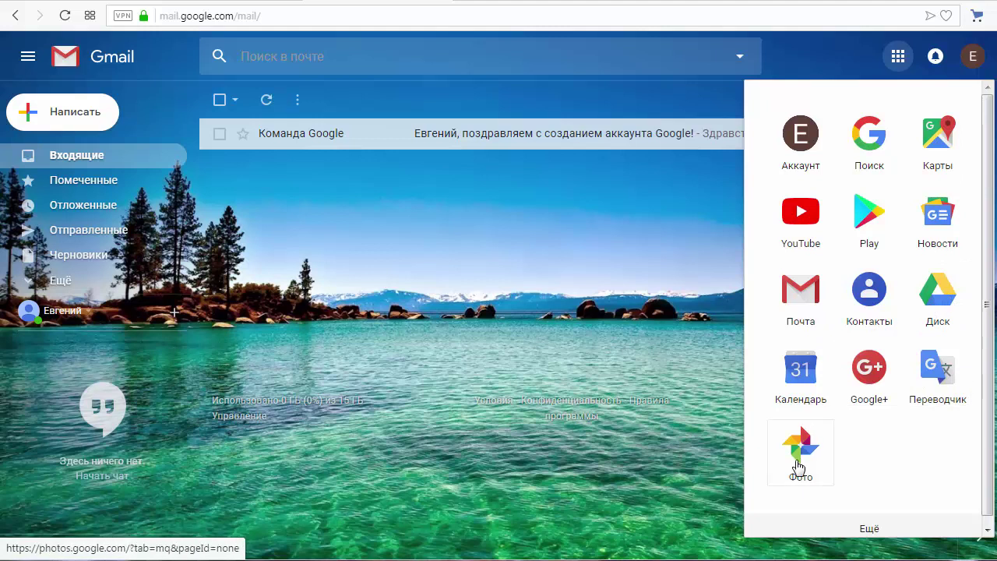
Step: Browse the extra apps under Ещё, close the panel and reopen the Google apps grid
left_click(865, 530)
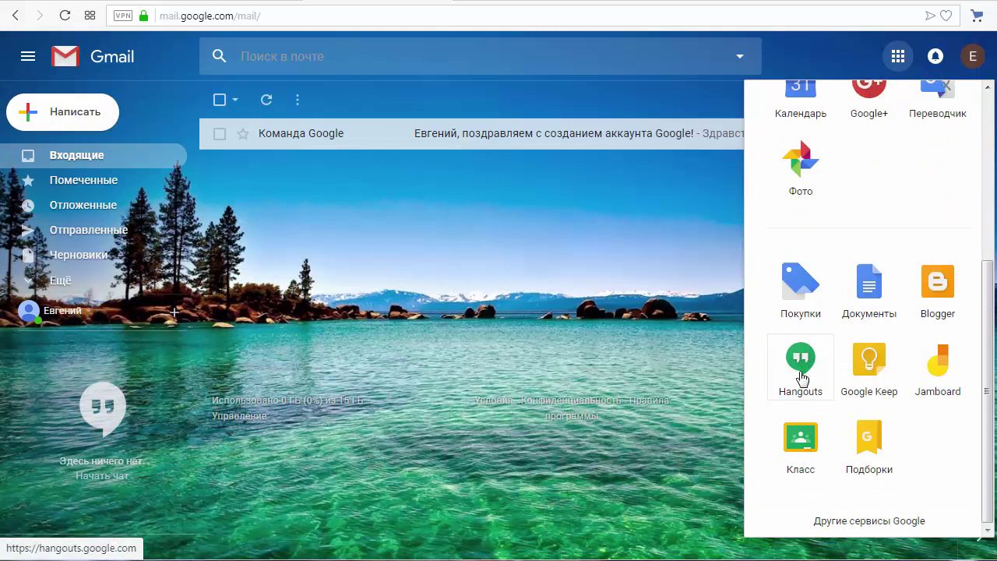
scroll(799, 377, "up", 5)
left_click(673, 226)
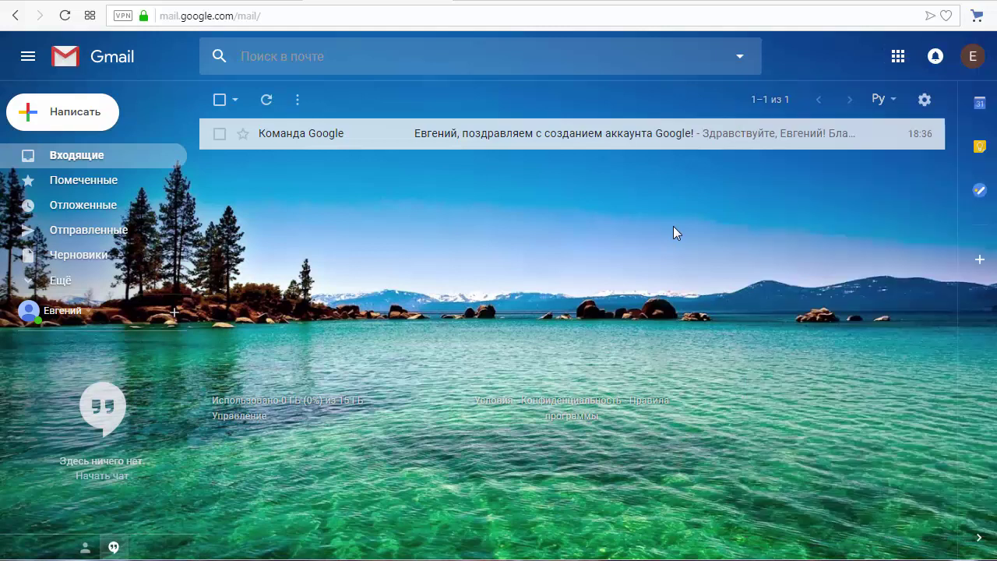
left_click(896, 61)
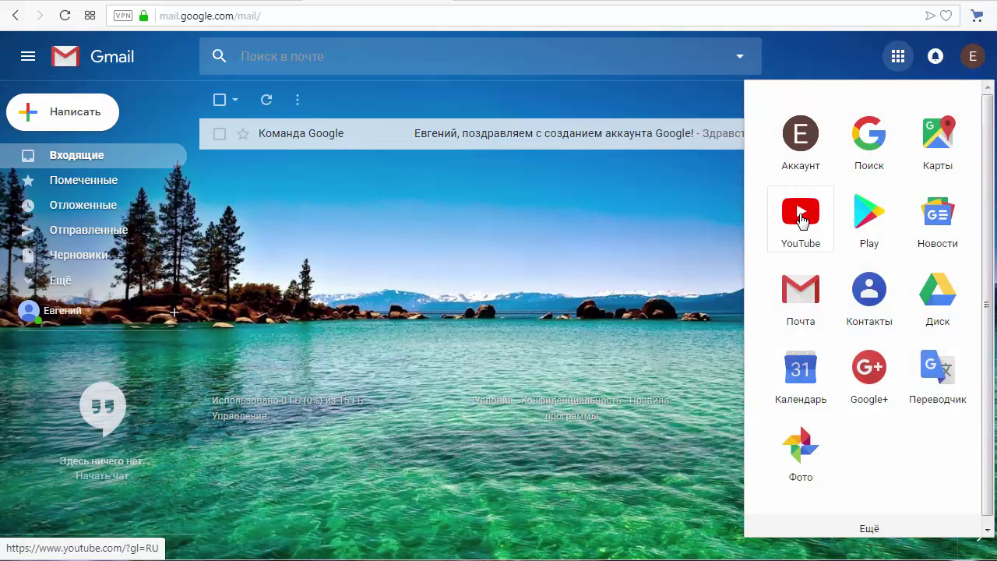
Step: Sign in to YouTube with the new account and open Творческая студия from the avatar menu
left_click(802, 221)
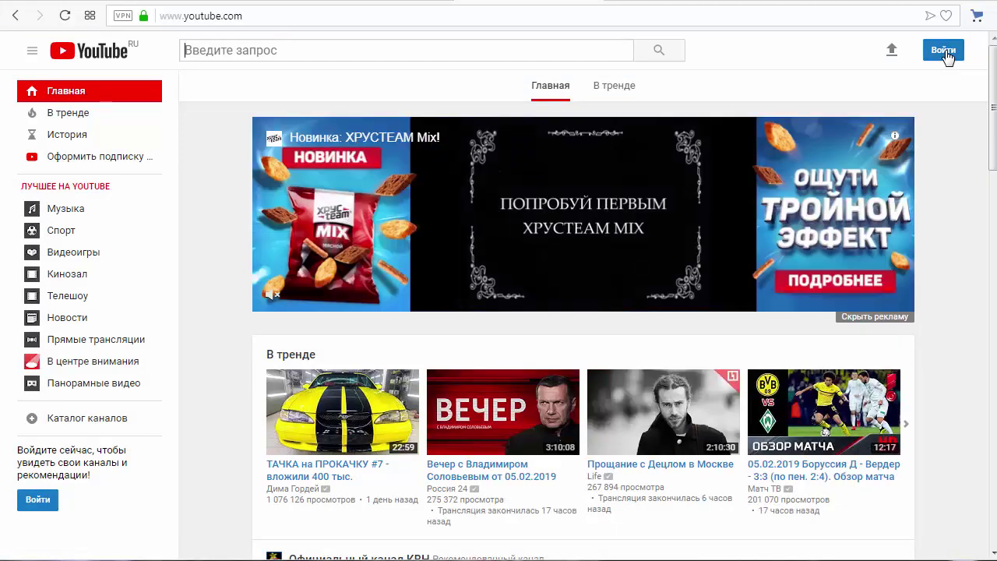
left_click(946, 53)
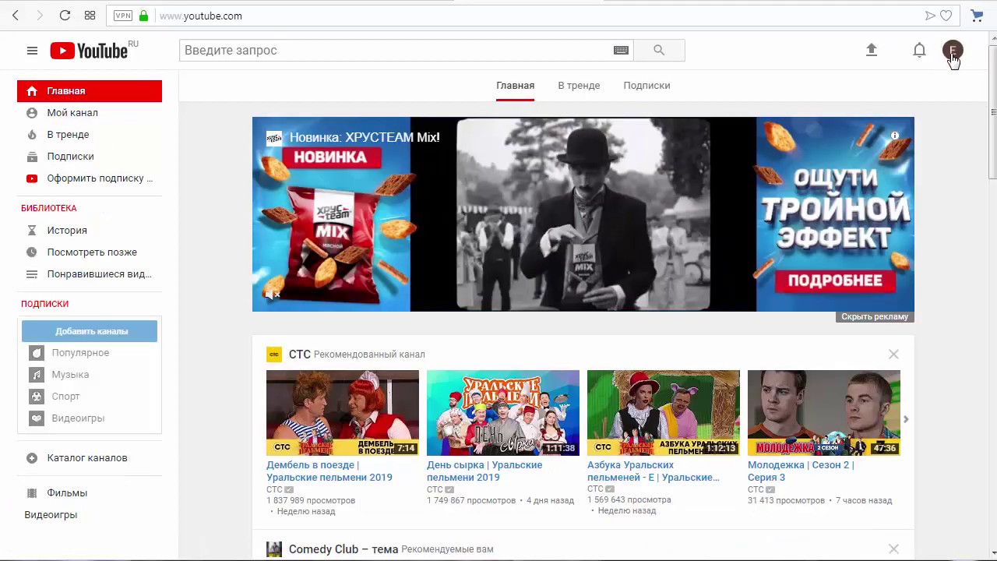
left_click(954, 55)
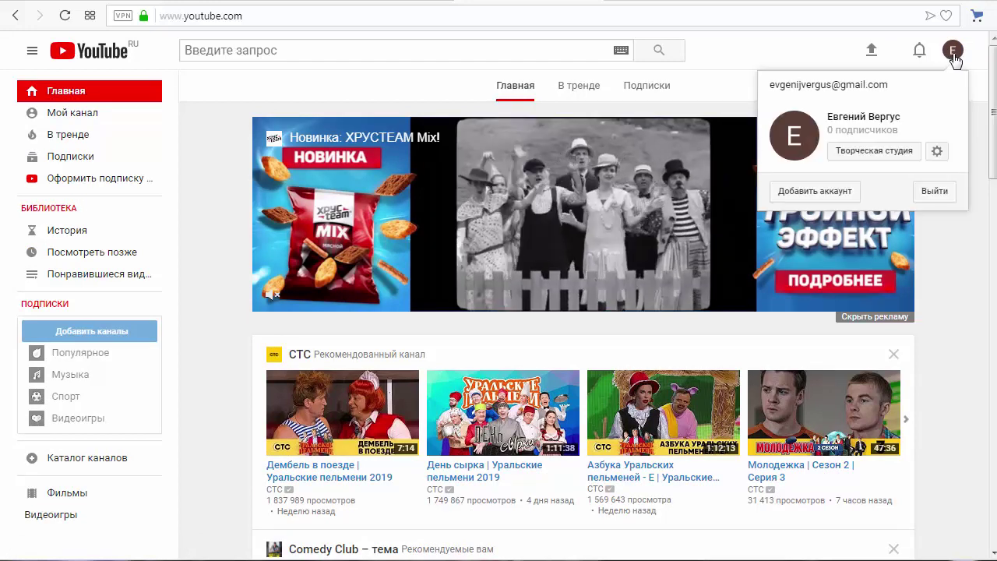
left_click(865, 156)
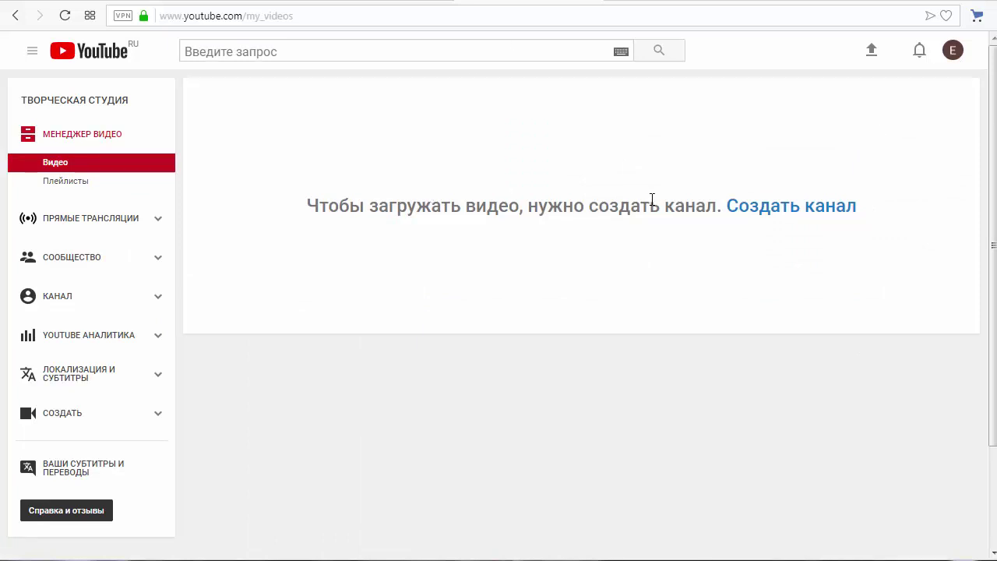
Step: Create the account's YouTube channel and dismiss the Studio welcome message
left_click(777, 215)
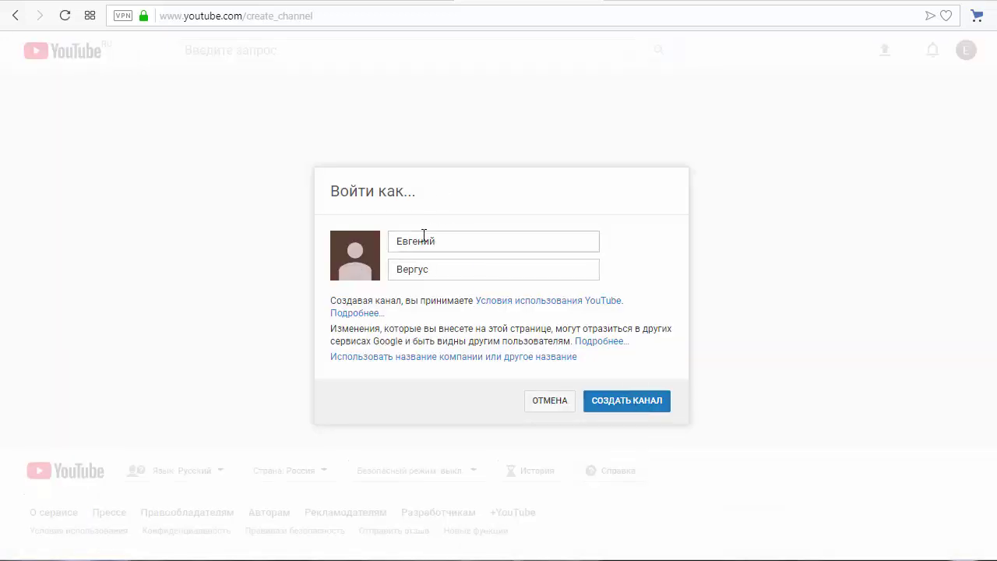
left_click(613, 403)
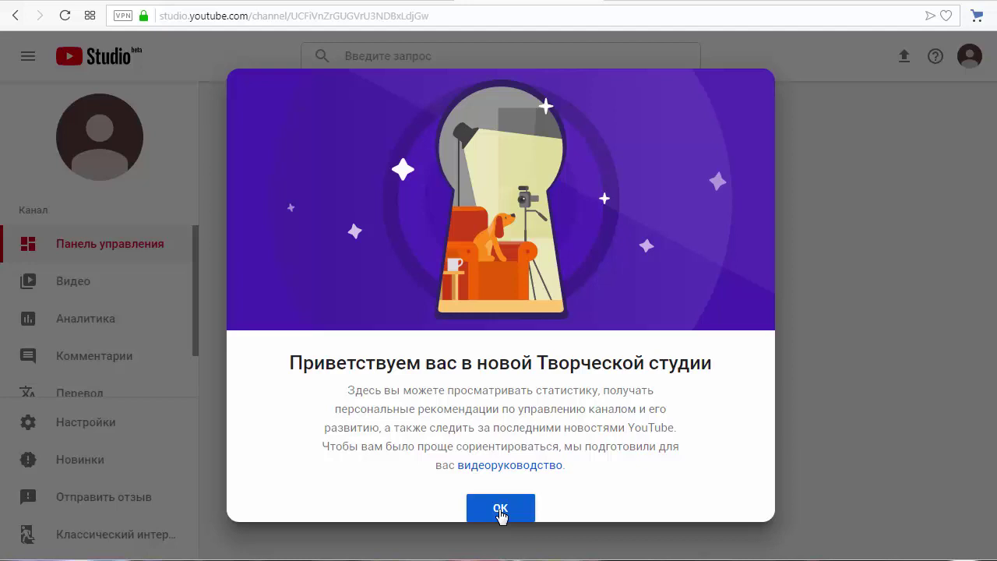
left_click(501, 509)
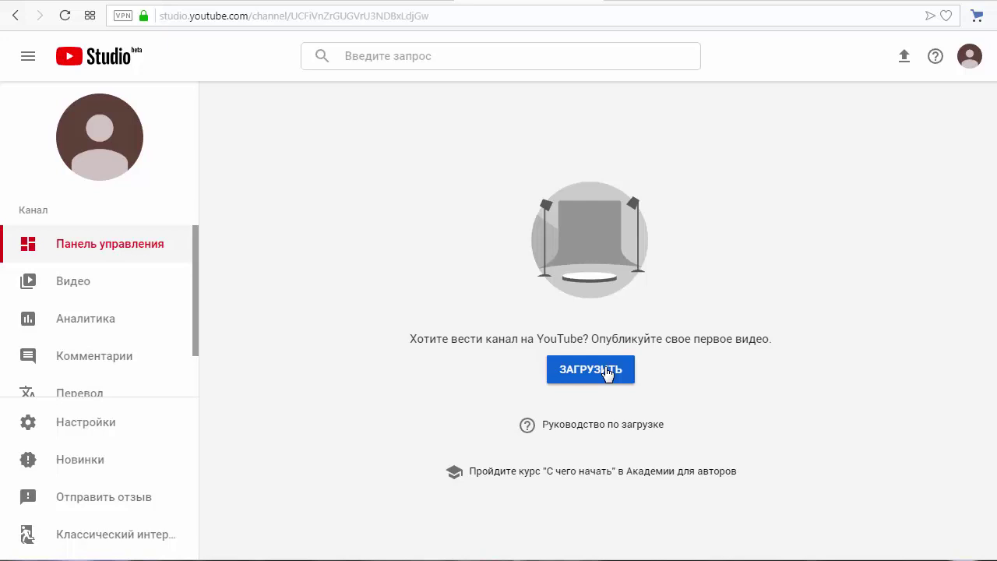
Step: Look over the video upload page's visibility options and file picker, cancel, and return to Gmail
left_click(608, 374)
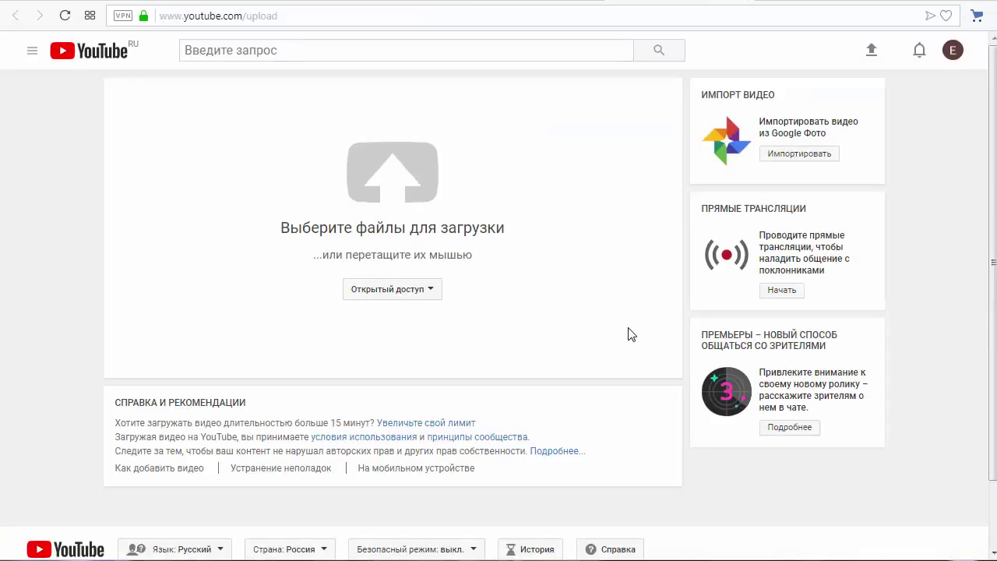
left_click(432, 291)
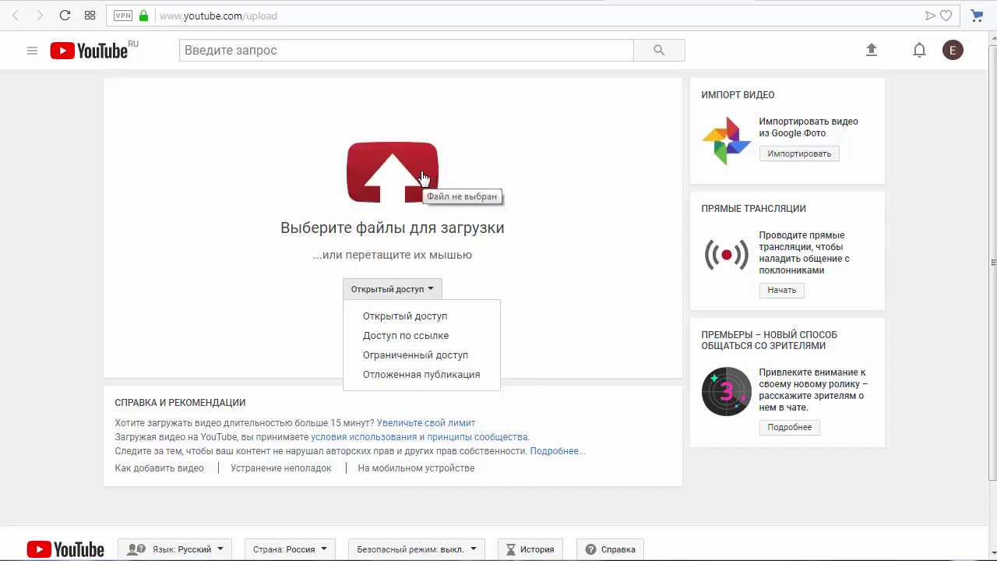
left_click(398, 169)
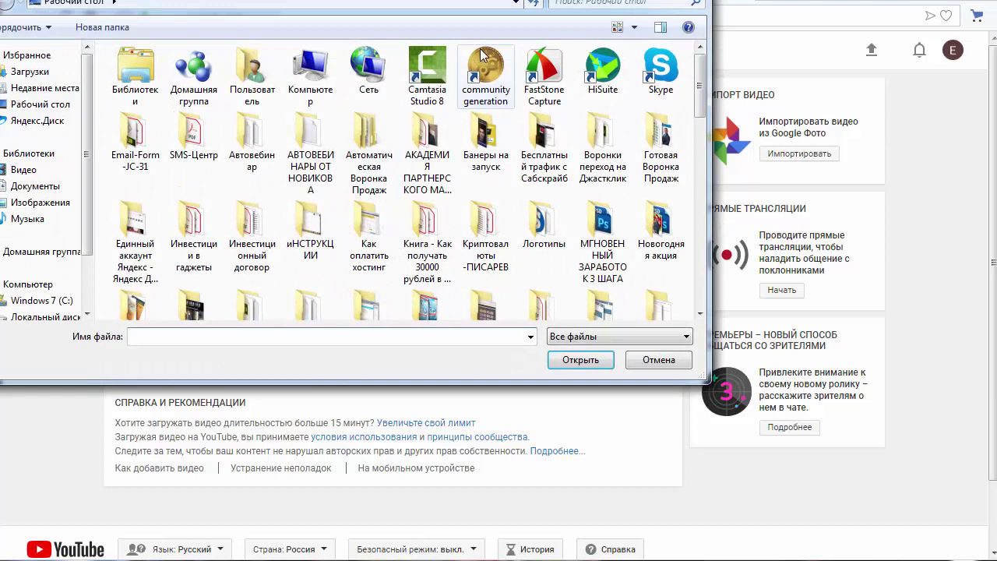
key("Escape")
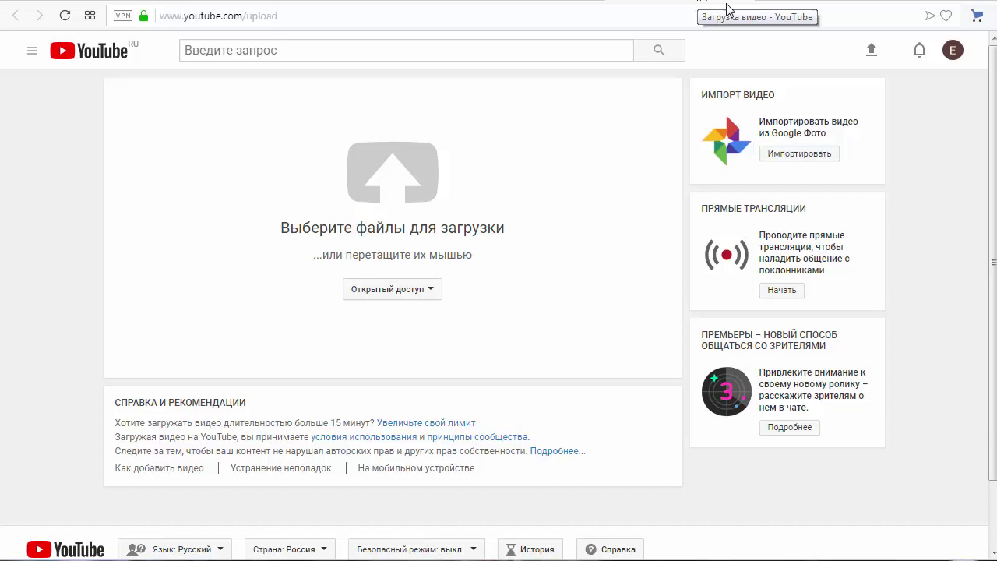
left_click(404, 3)
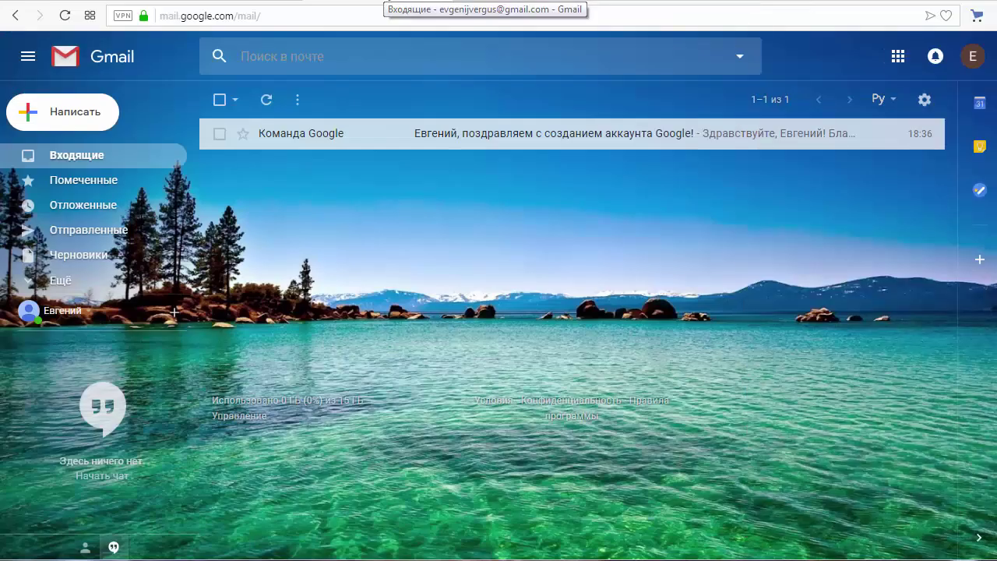
Step: Launch Google Drive (Диск) from the Google apps grid in Gmail
left_click(896, 59)
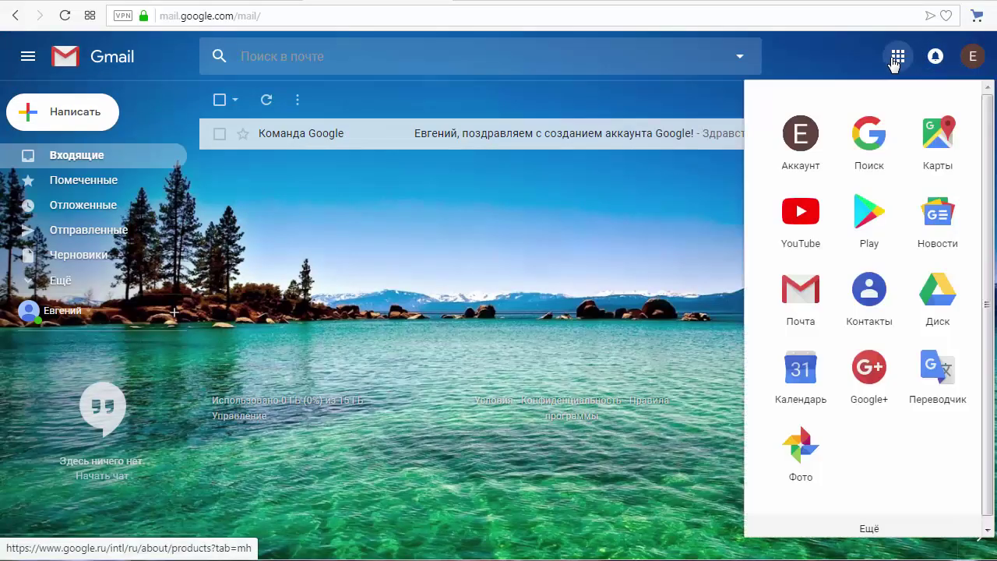
left_click(932, 301)
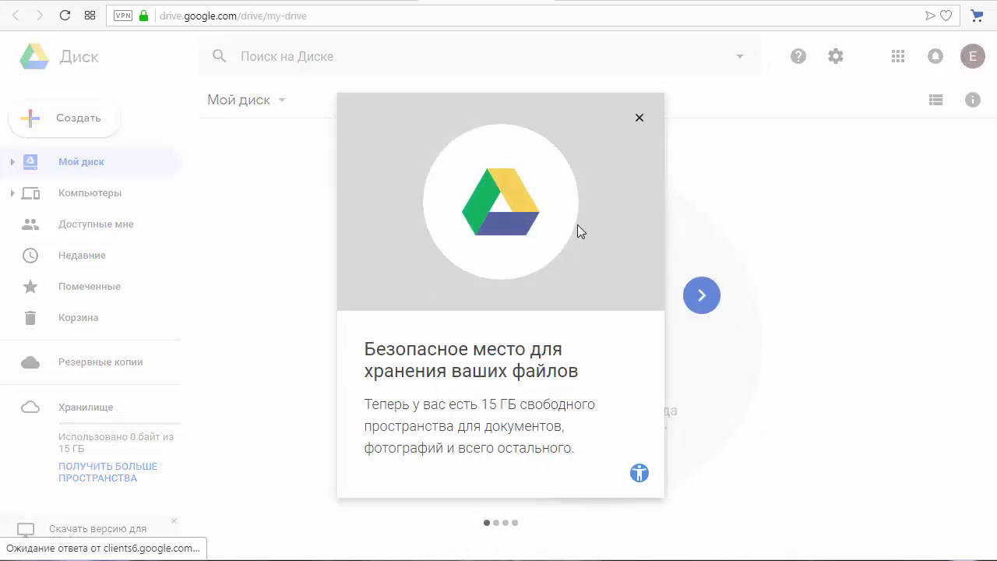
Step: Close the Drive welcome and upload 2a.png through Создать > Загрузить файлы
left_click(639, 119)
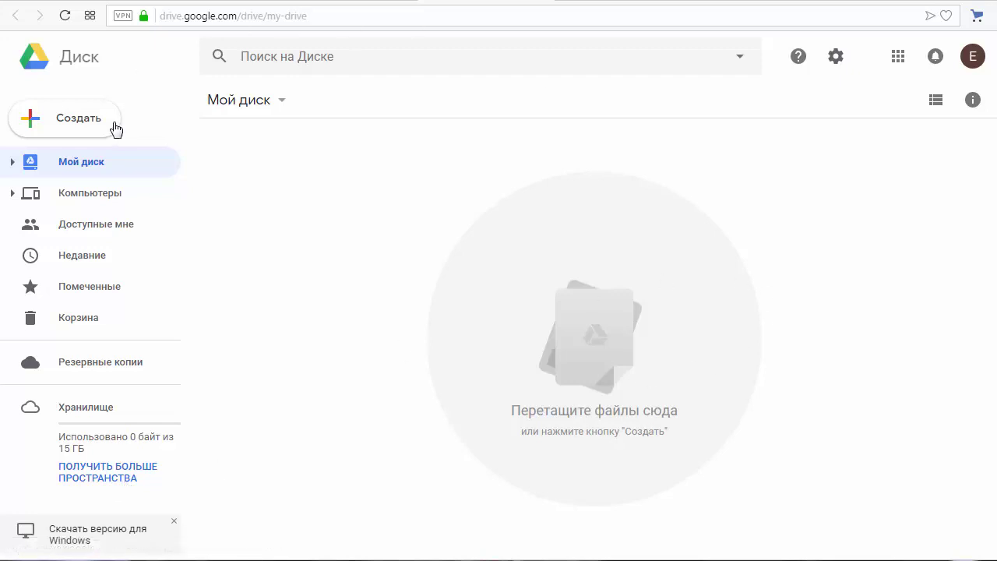
left_click(90, 127)
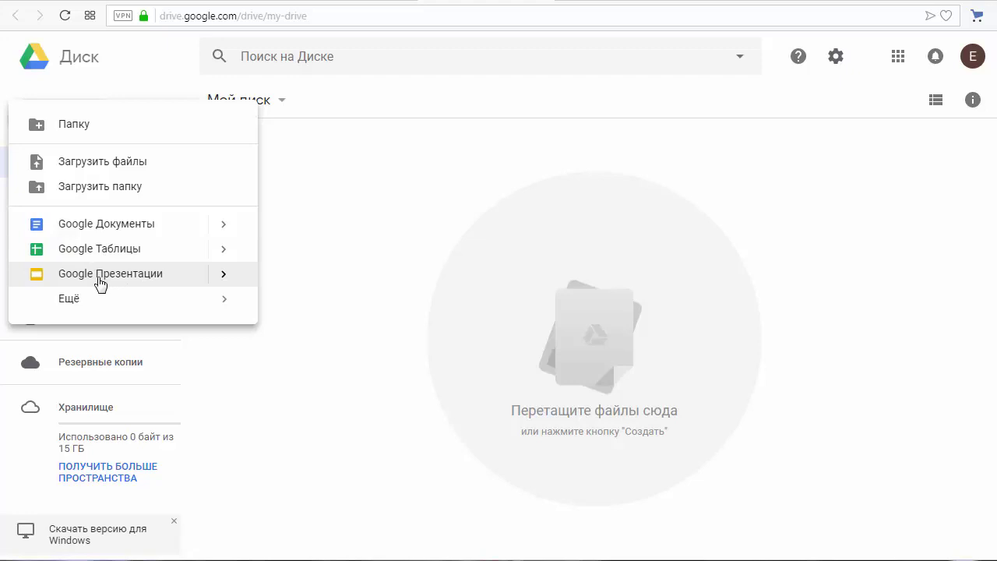
mouse_move(78, 303)
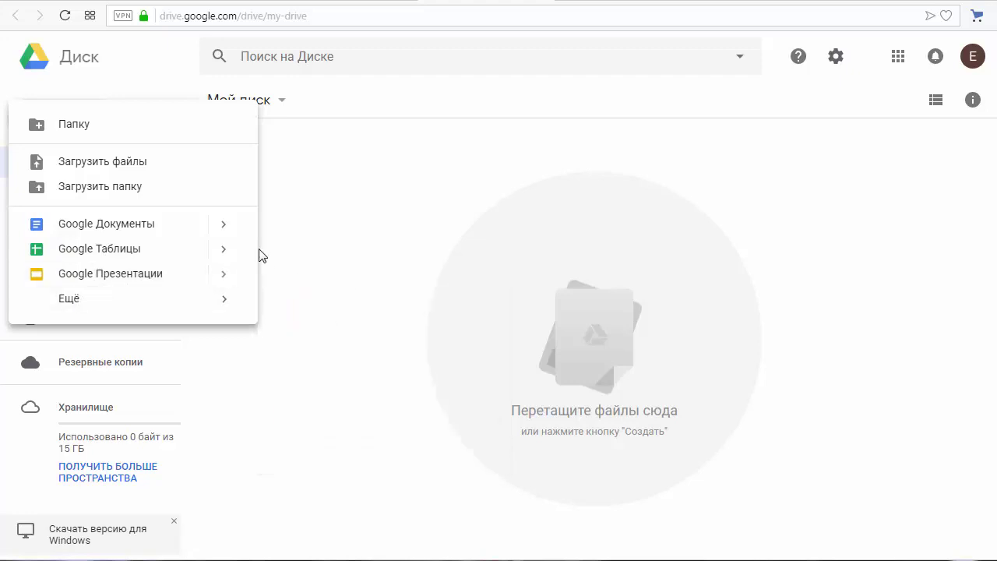
left_click(333, 94)
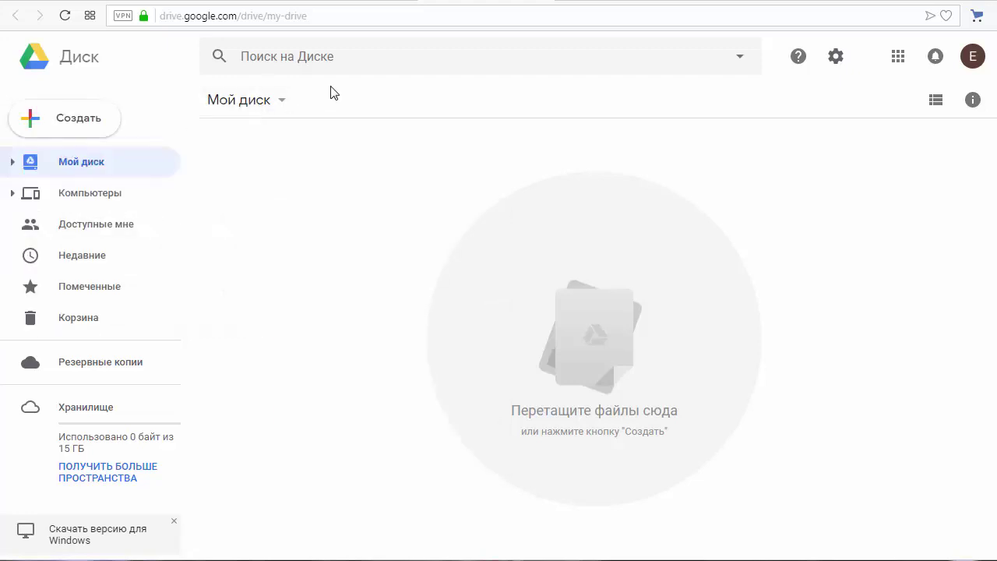
left_click(93, 132)
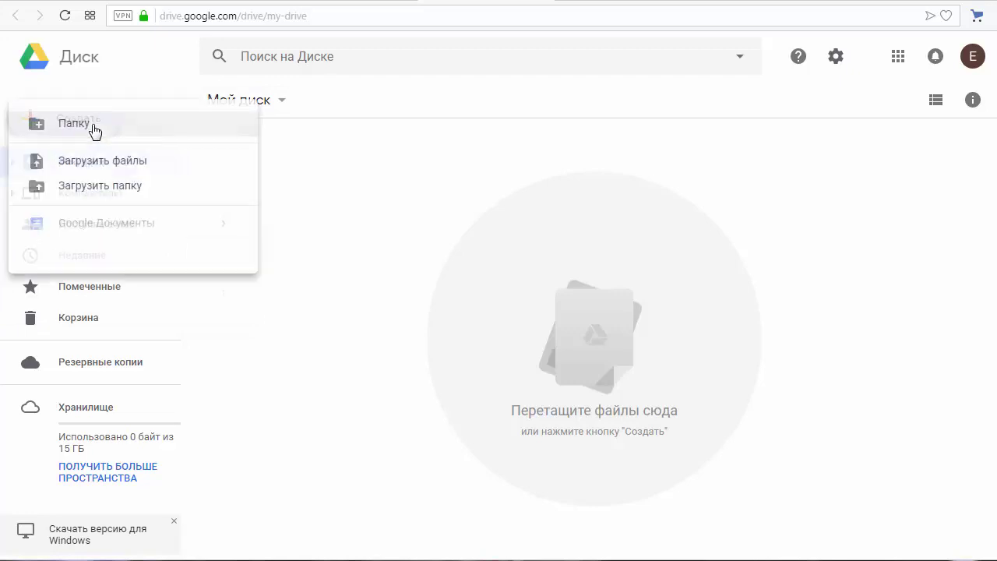
left_click(107, 165)
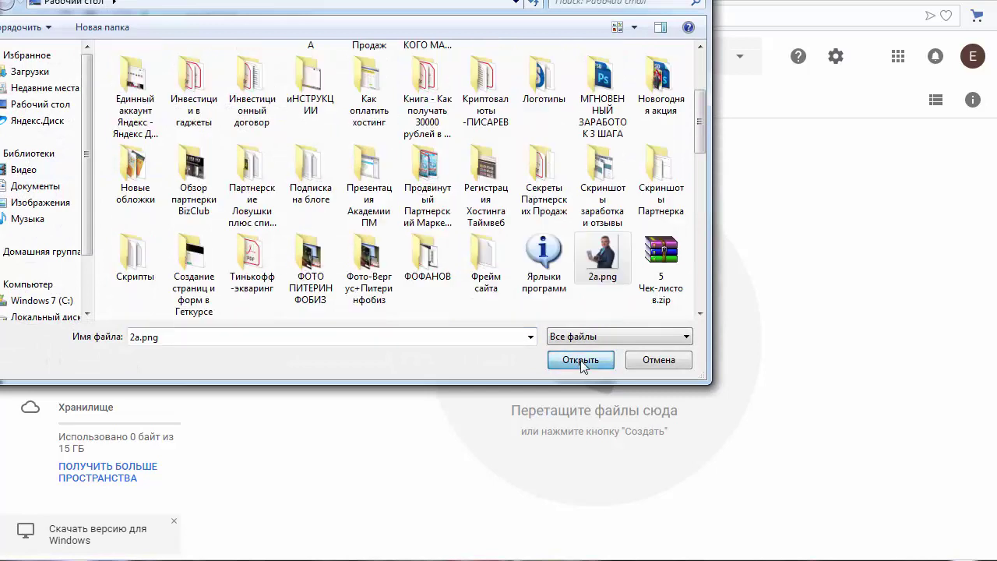
left_click(582, 360)
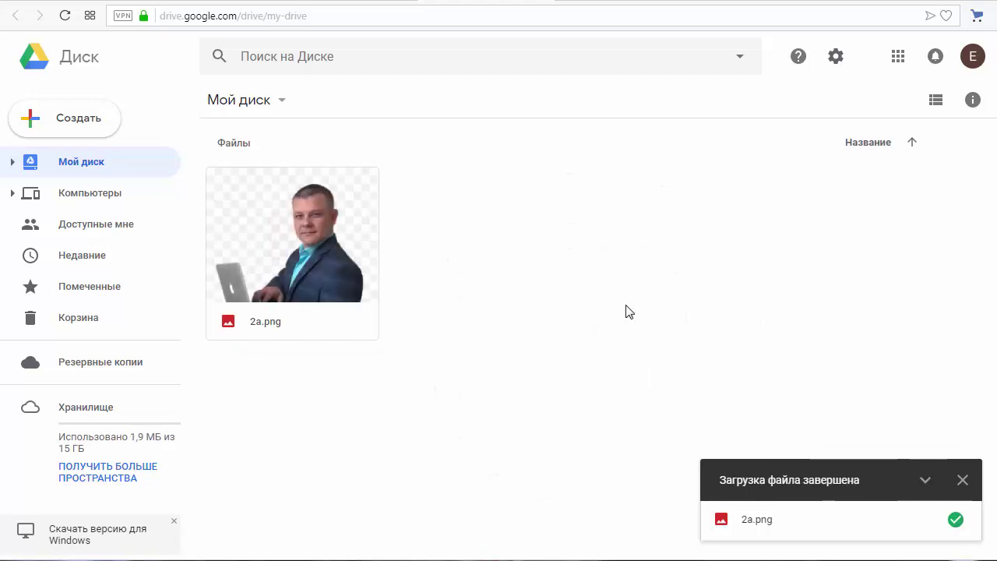
Step: Copy the sharing link for 2a.png from its context menu
right_click(313, 214)
mouse_move(315, 219)
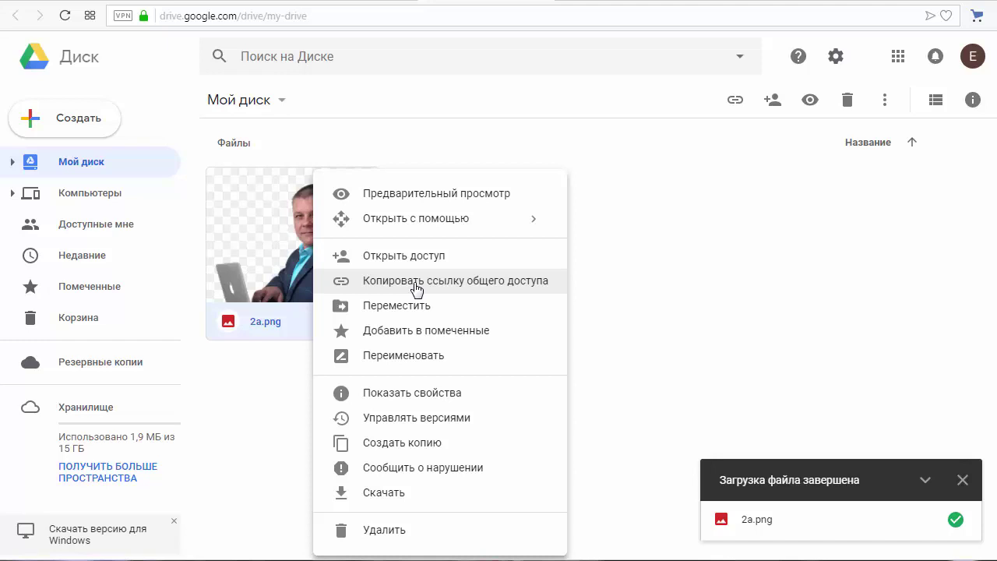
left_click(417, 282)
left_click(275, 398)
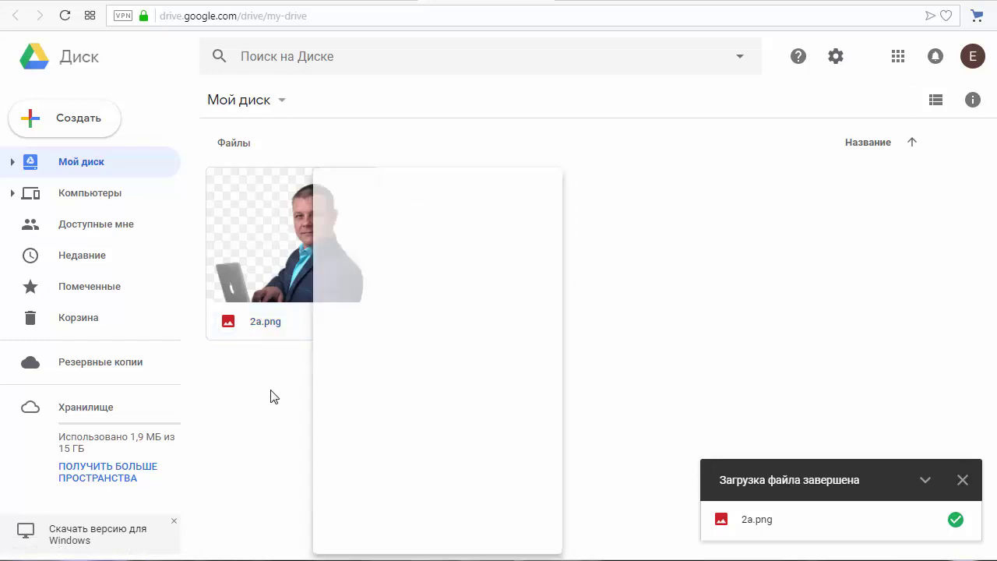
Step: Create a new blank Google Docs document from the Создать menu
left_click(107, 131)
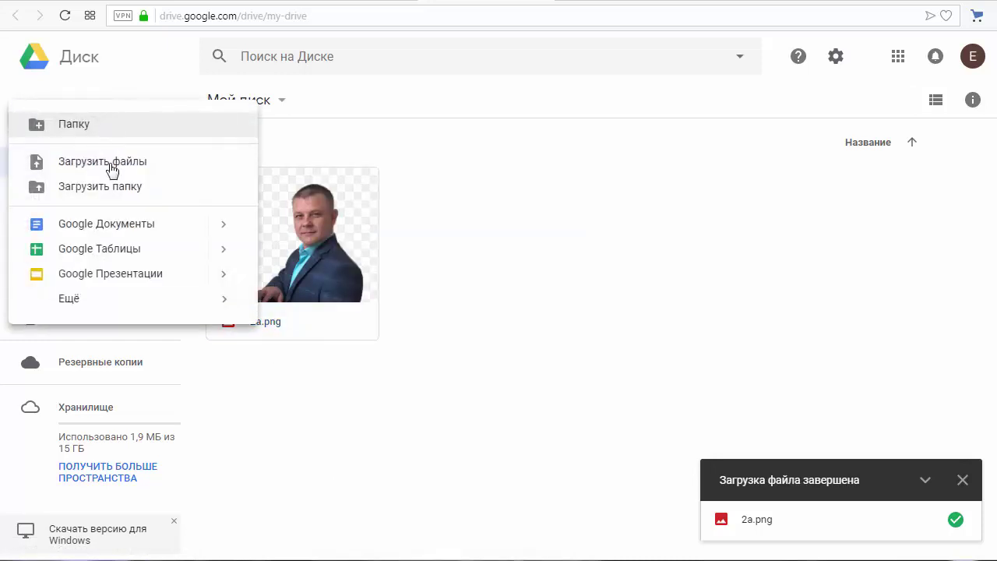
left_click(224, 230)
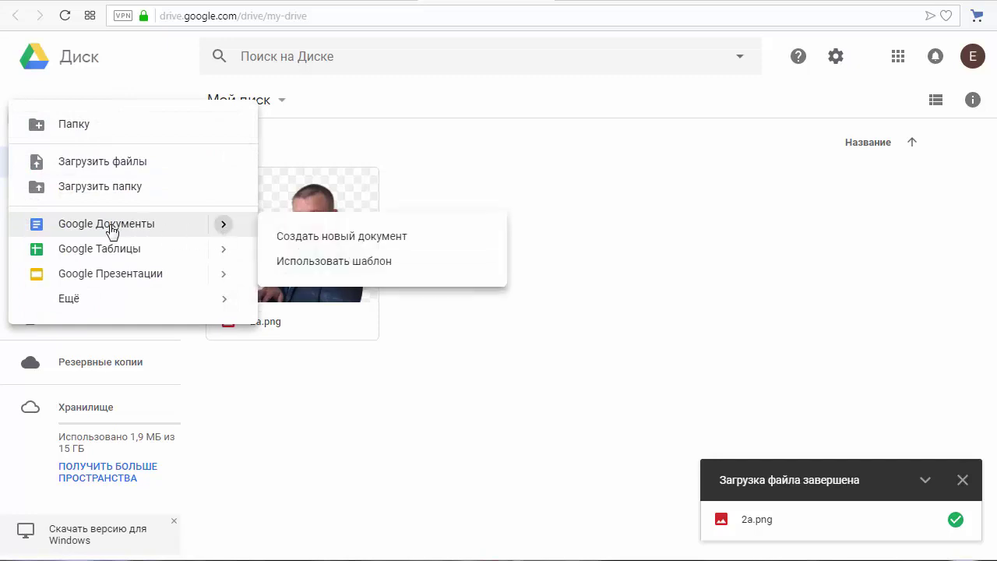
left_click(309, 243)
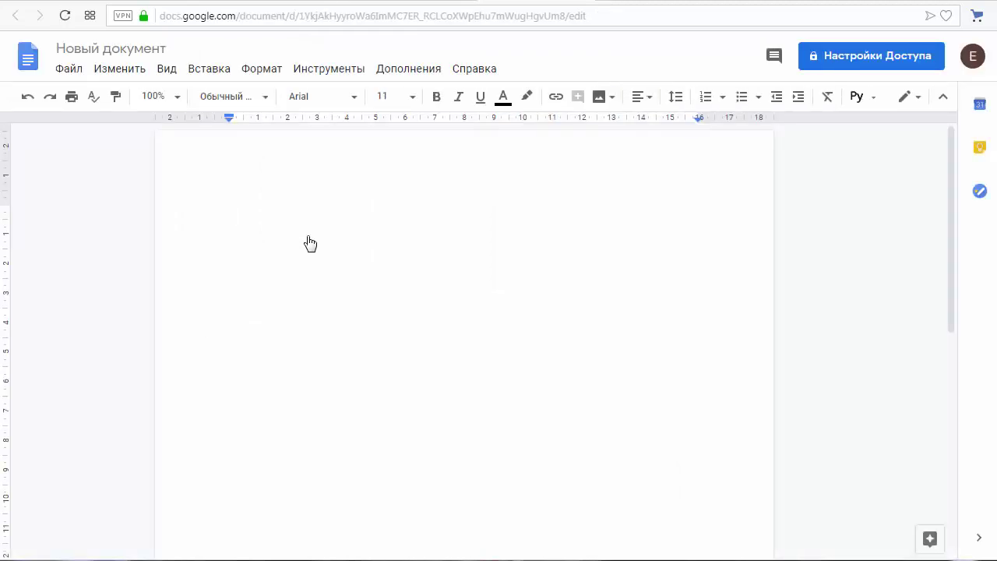
Step: Type two lines of placeholder text and set them to font size 24
type("HJjkjjkjgkjh")
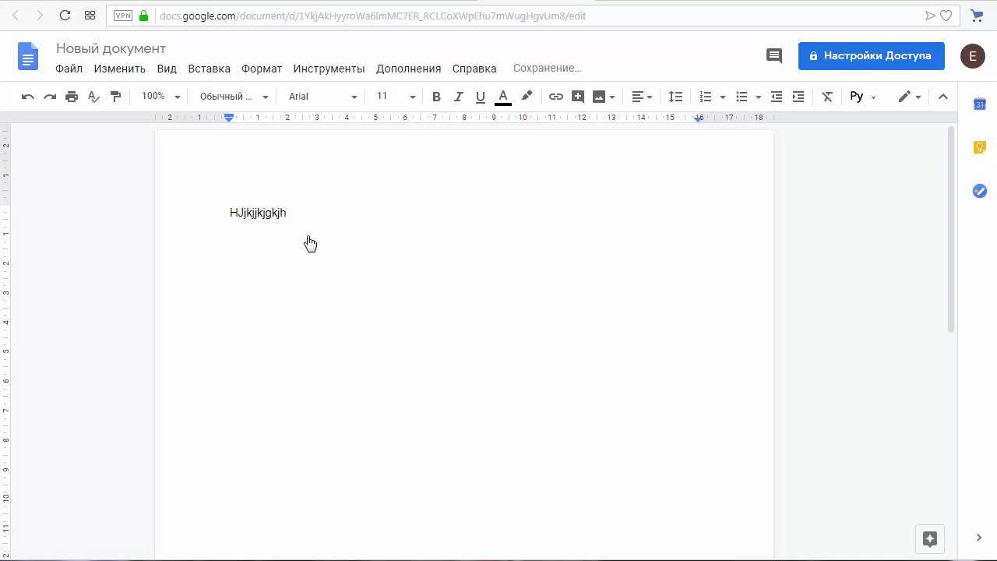
key("Return")
type("kgkgmkgm")
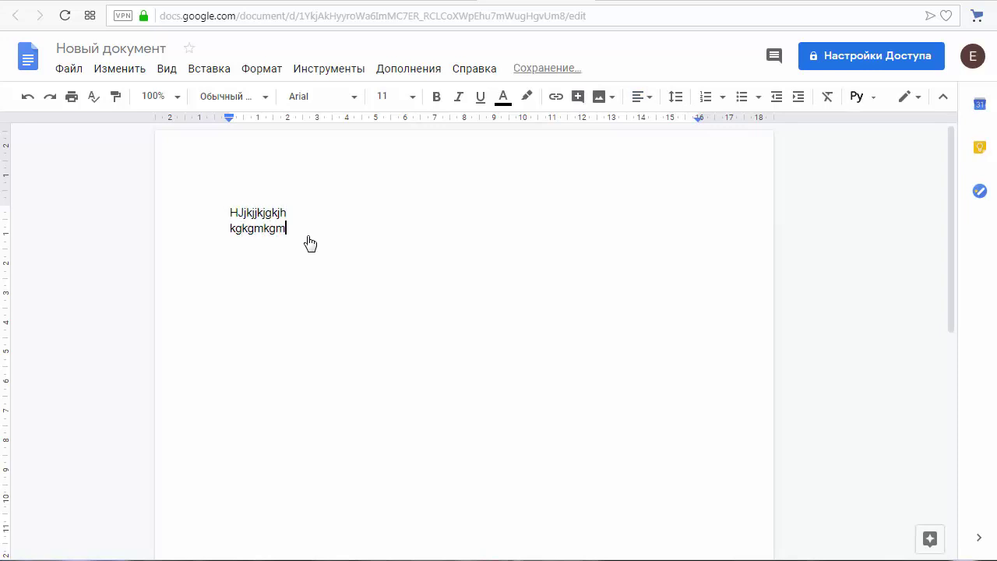
left_click_drag(310, 243, 234, 212)
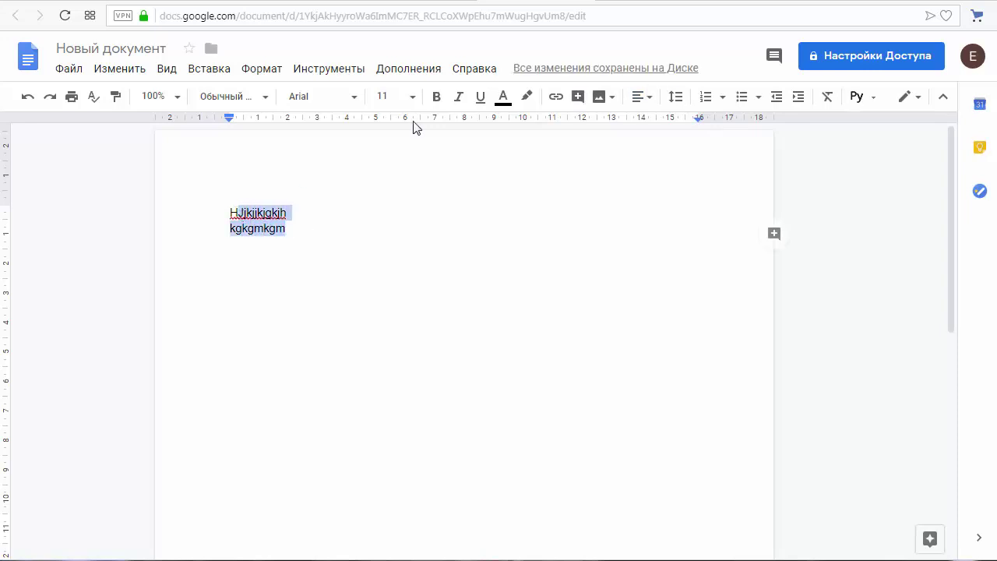
left_click(411, 97)
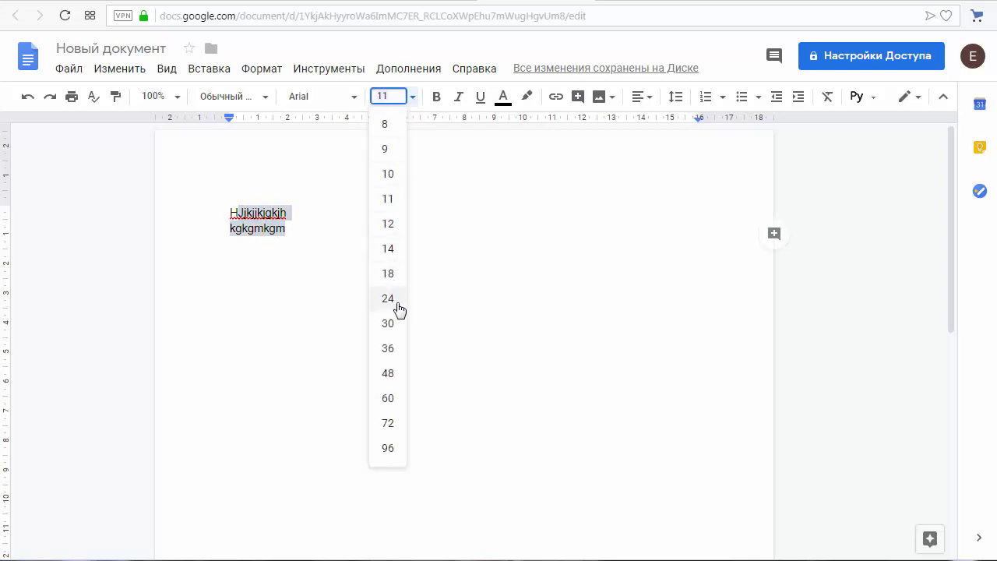
left_click(388, 299)
left_click(403, 256)
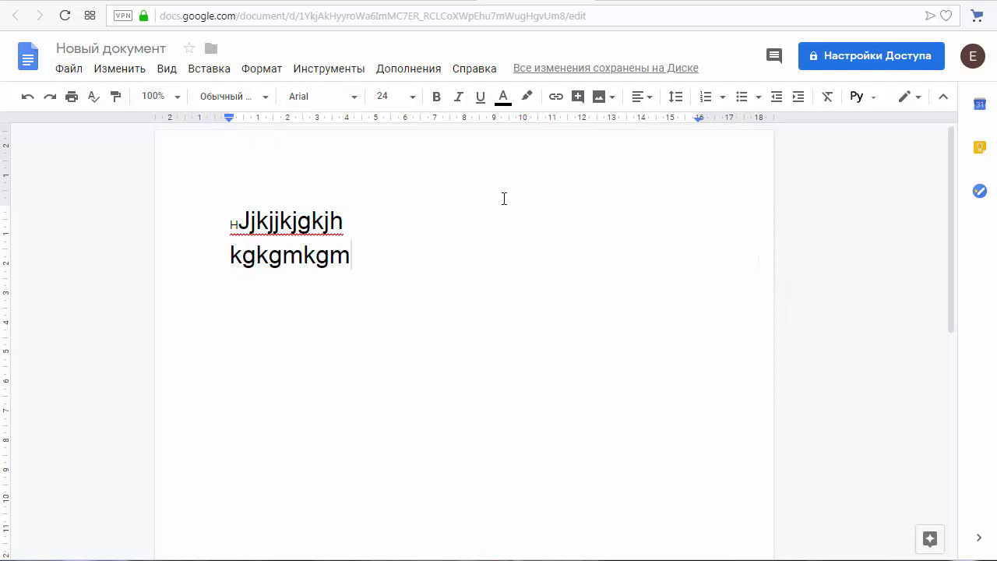
Step: Rename the document to 'Статья для блога' and go back to Google Drive
left_click(160, 48)
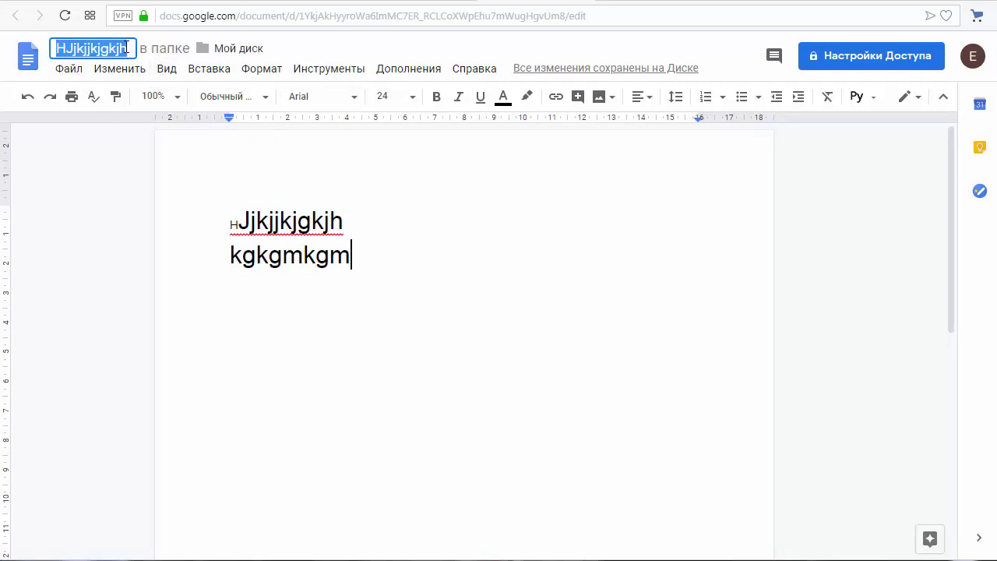
left_click(132, 50)
double_click(118, 49)
type("Стат")
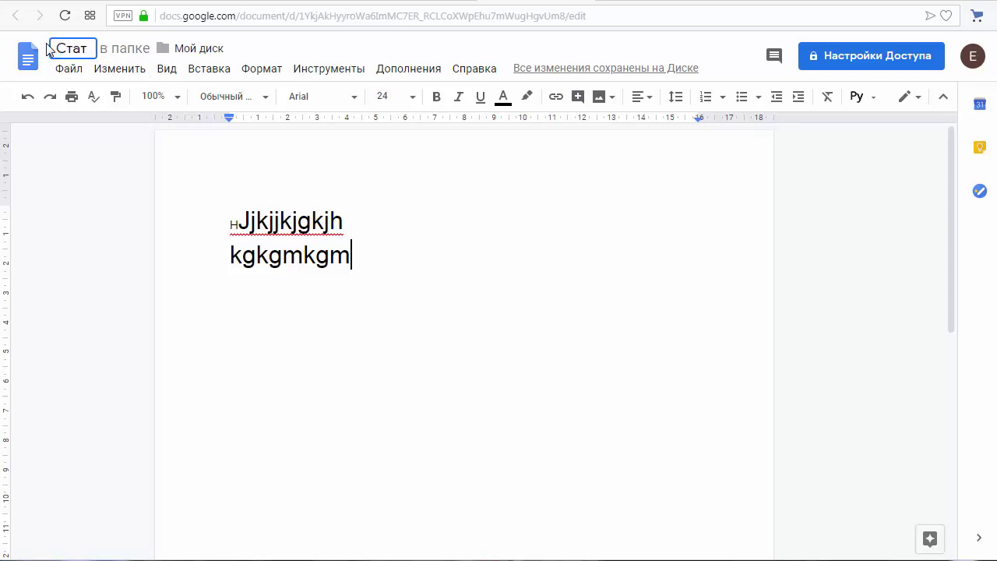
type("ья для ")
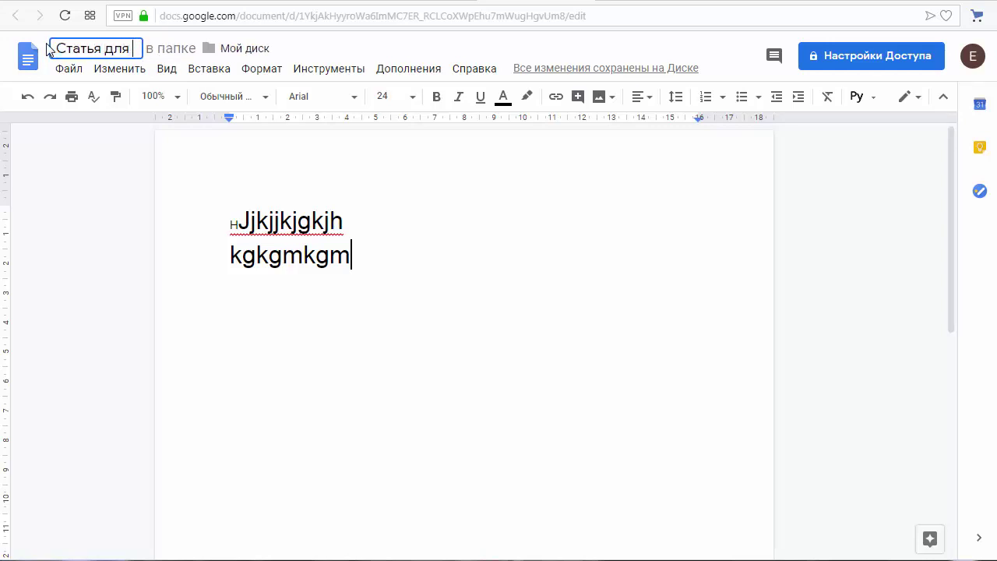
type("блога")
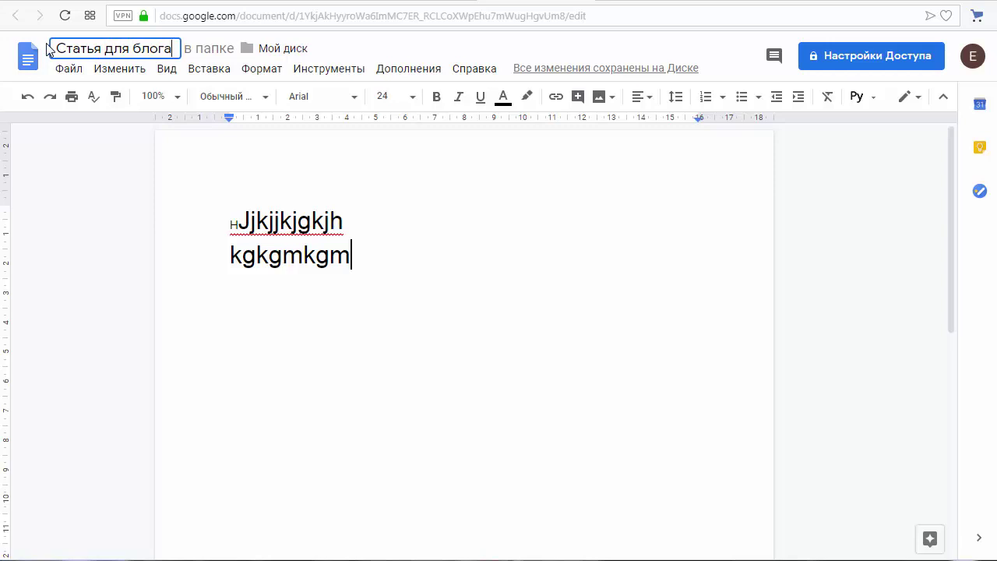
left_click(129, 191)
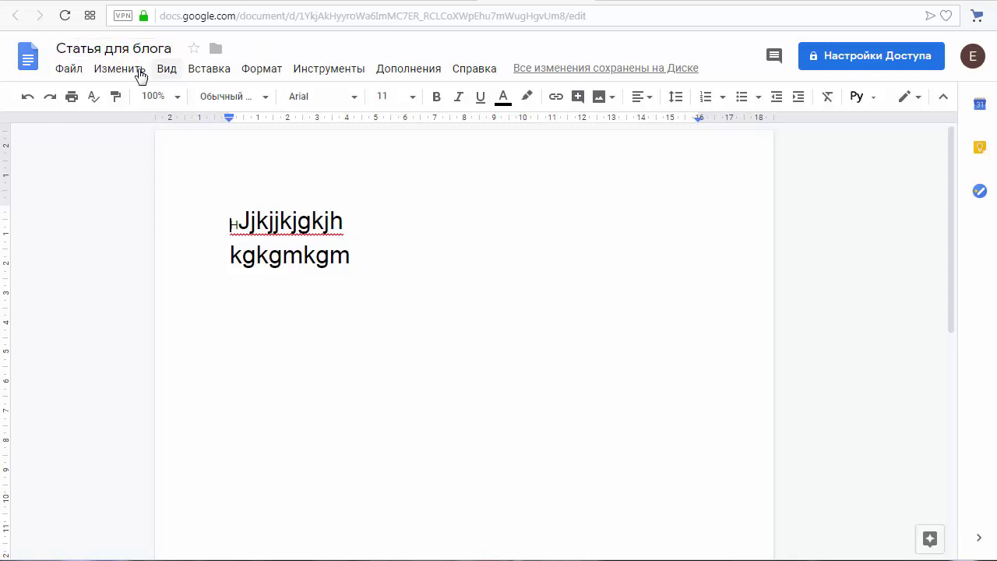
left_click(484, 1)
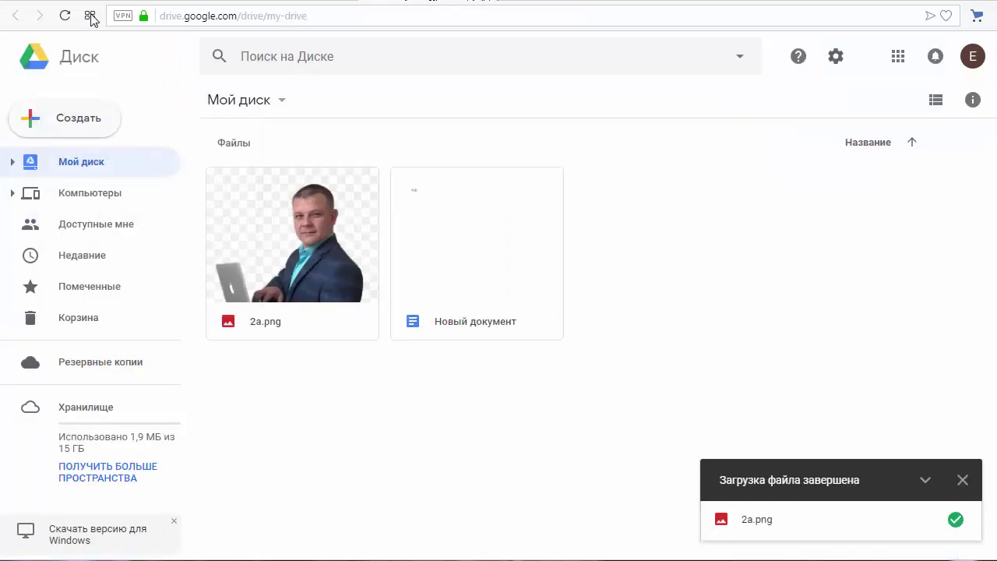
Step: Reload Drive to list Статья для блога, open it, check its options, then return to Gmail
left_click(64, 16)
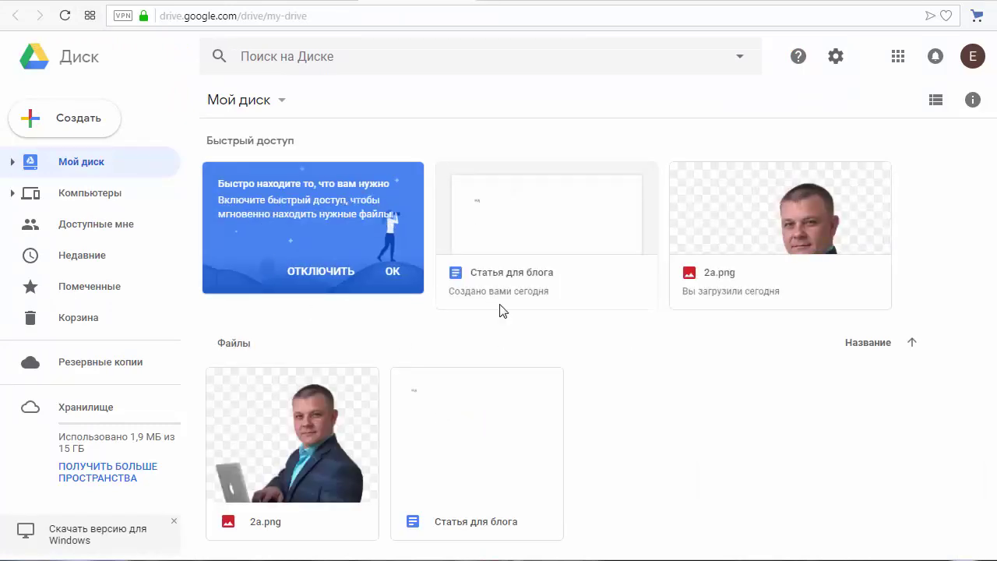
double_click(542, 237)
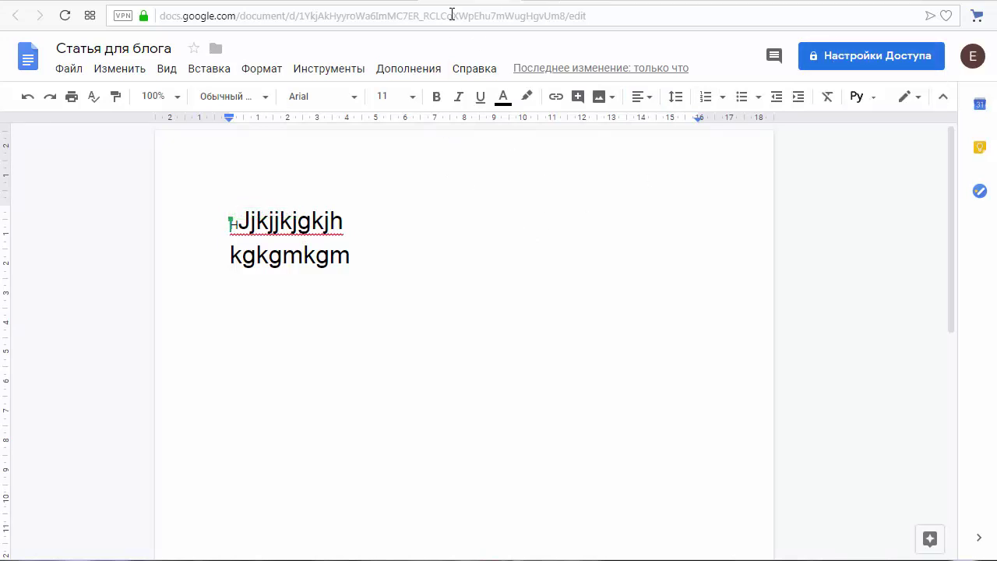
left_click(384, 2)
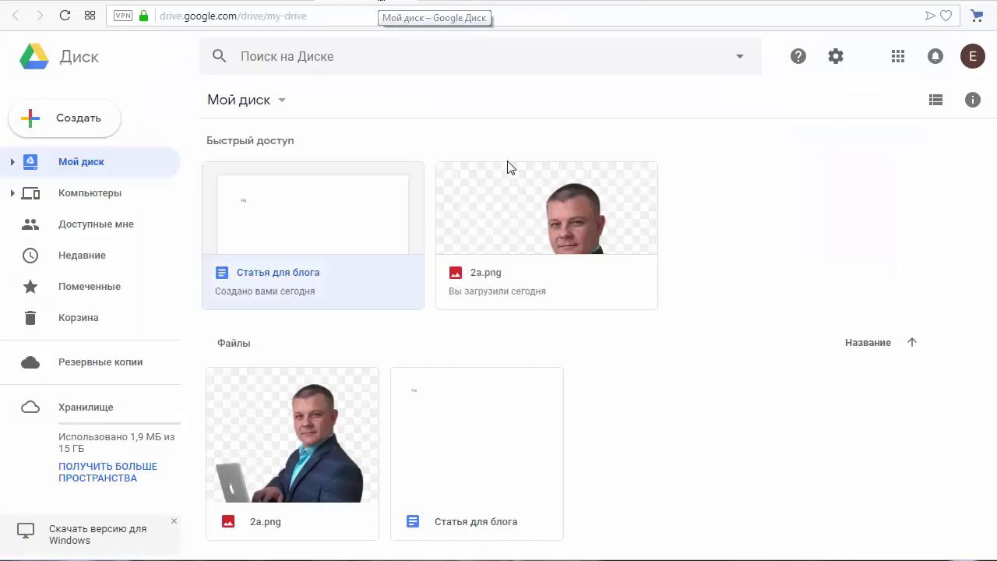
right_click(339, 230)
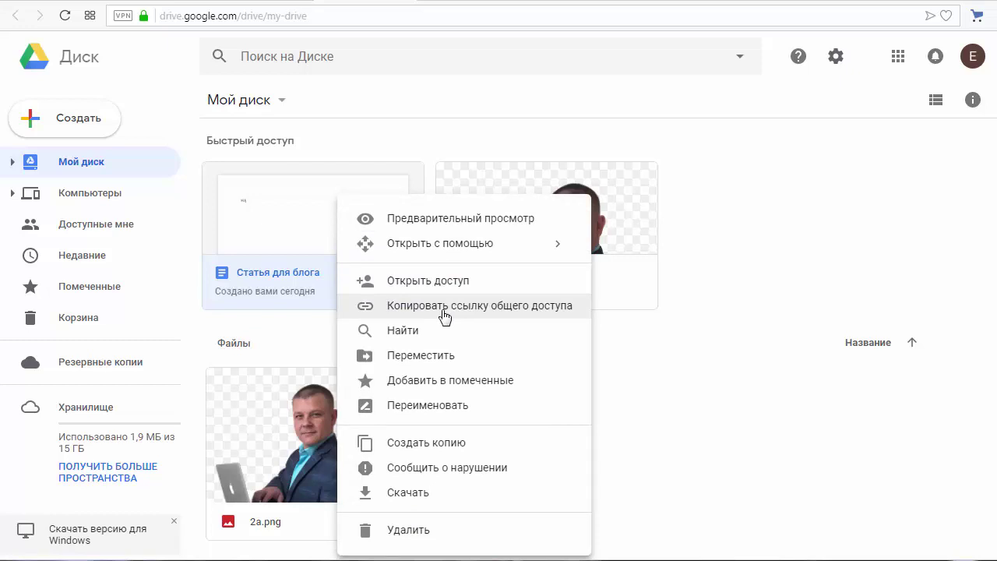
left_click(648, 419)
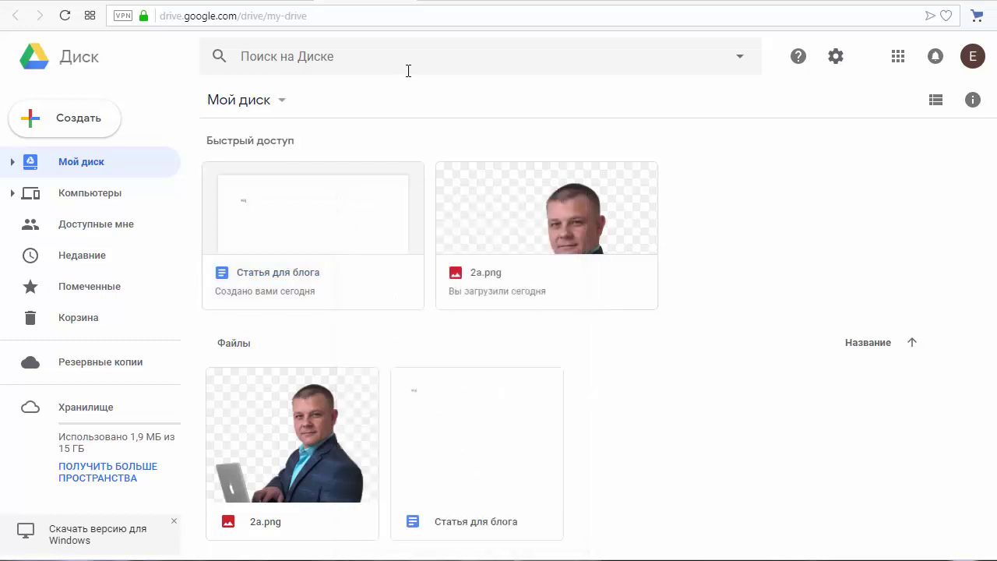
left_click(265, 2)
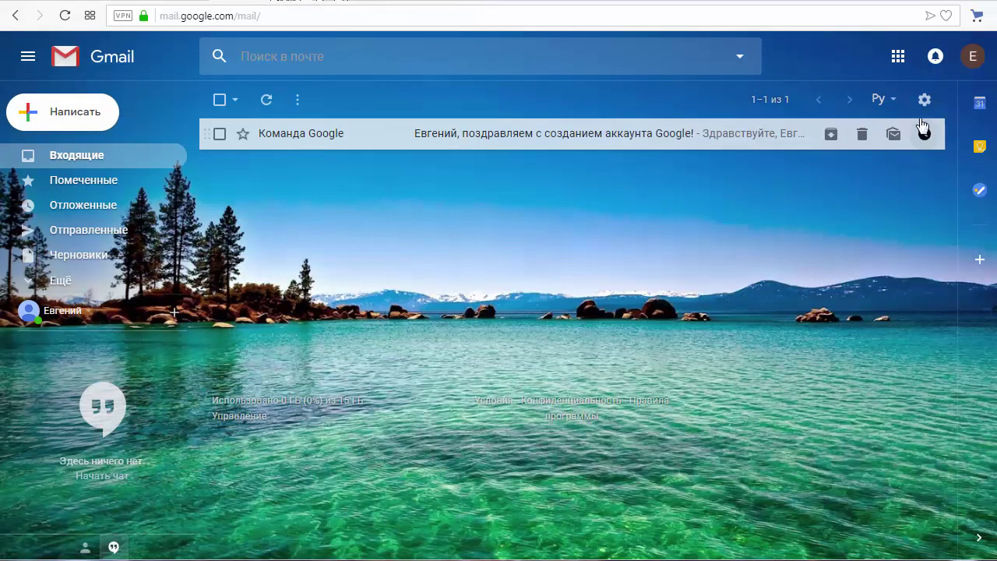
Step: Show the Google apps panel over the Gmail inbox
left_click(904, 59)
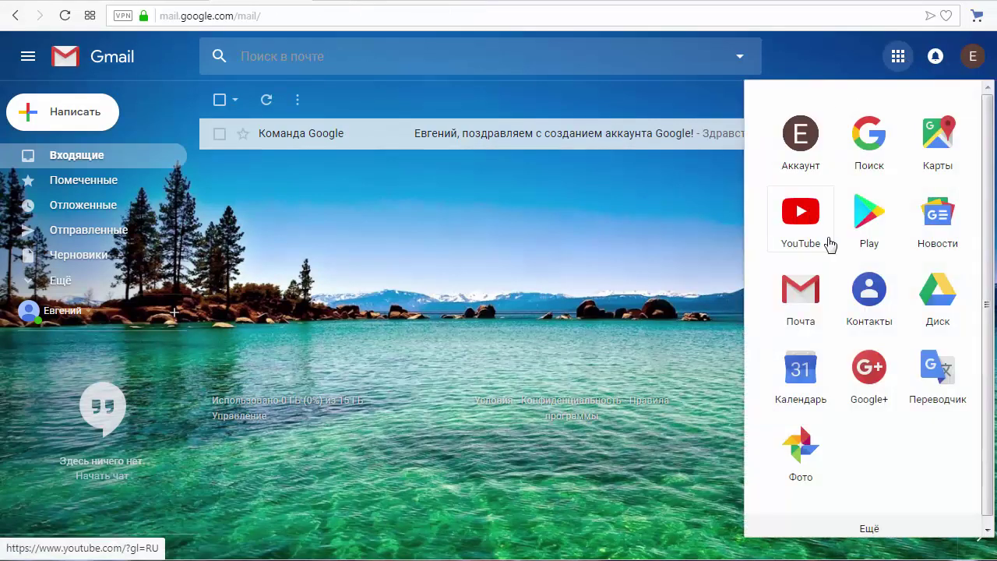